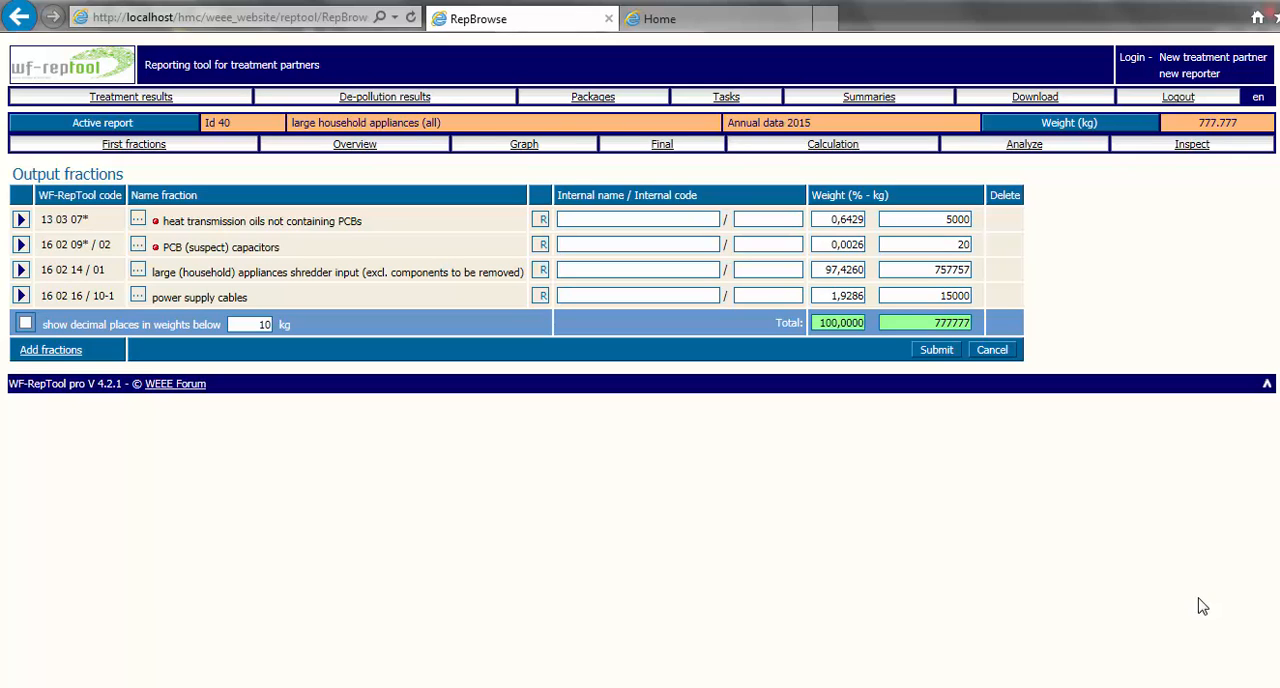
- Examine the final fractions, calculation and analysis pages of report 40, checking the totals against the input weight
left_click(662, 145)
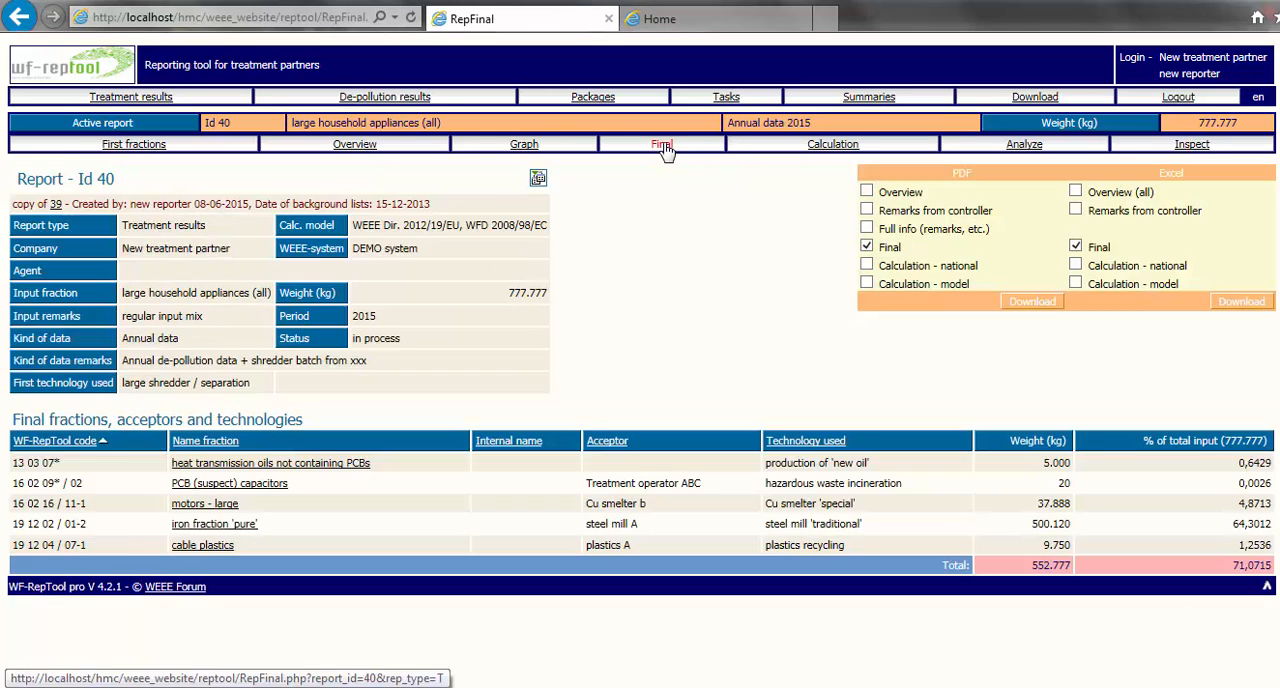
left_click(832, 145)
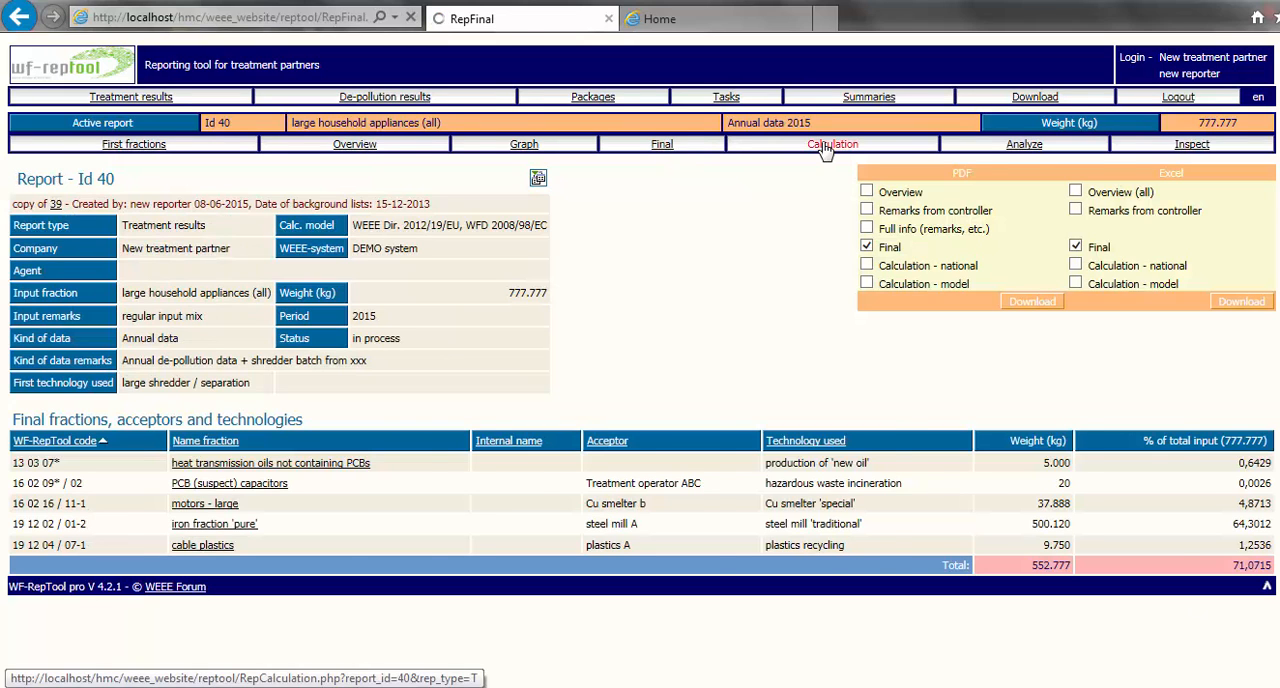
left_click(1030, 147)
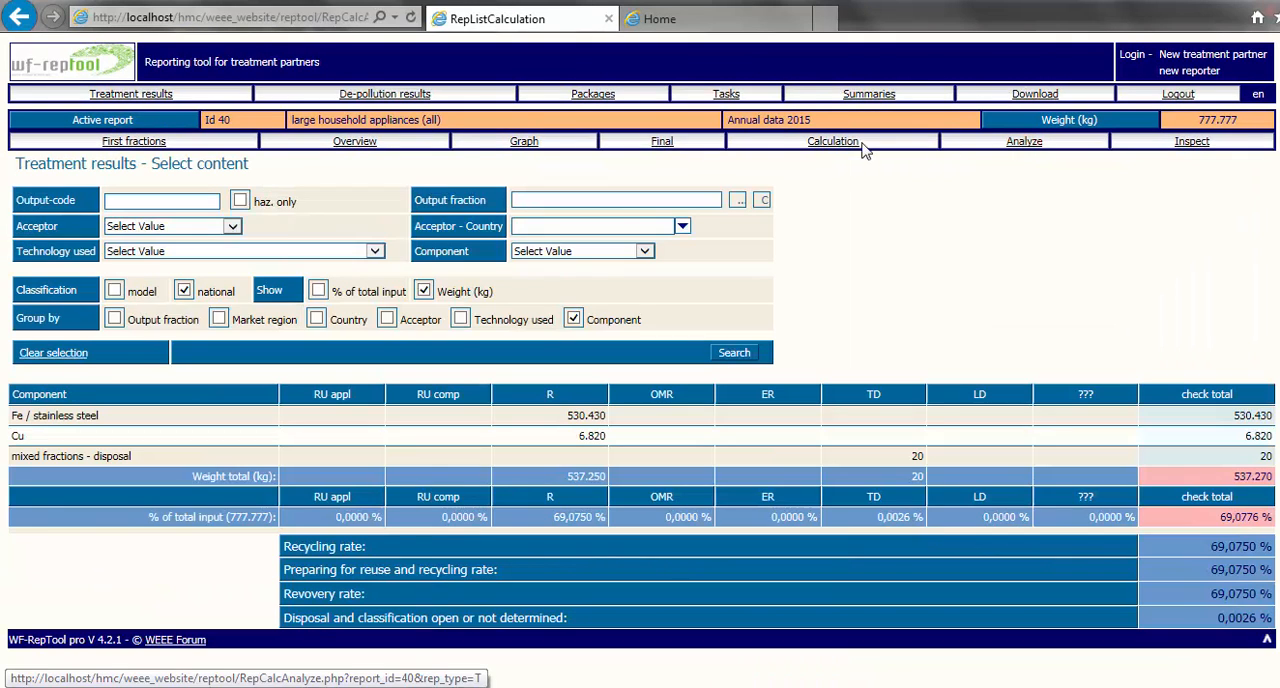
left_click(820, 145)
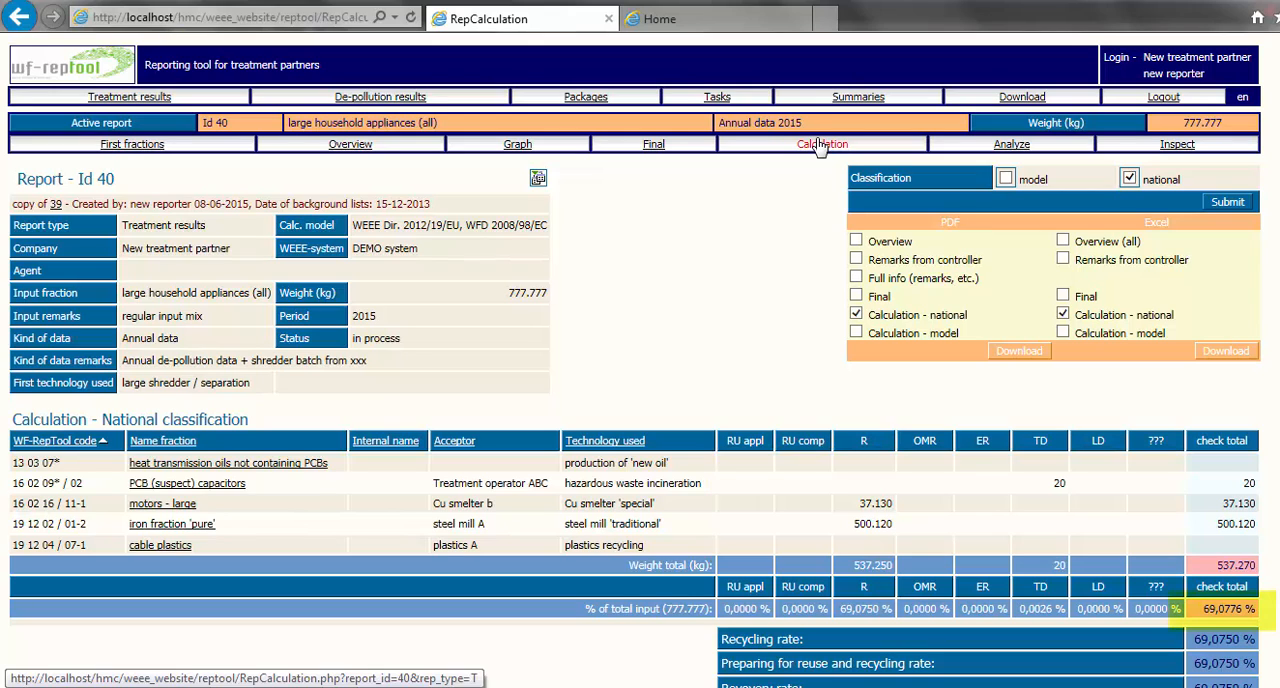
left_click(648, 146)
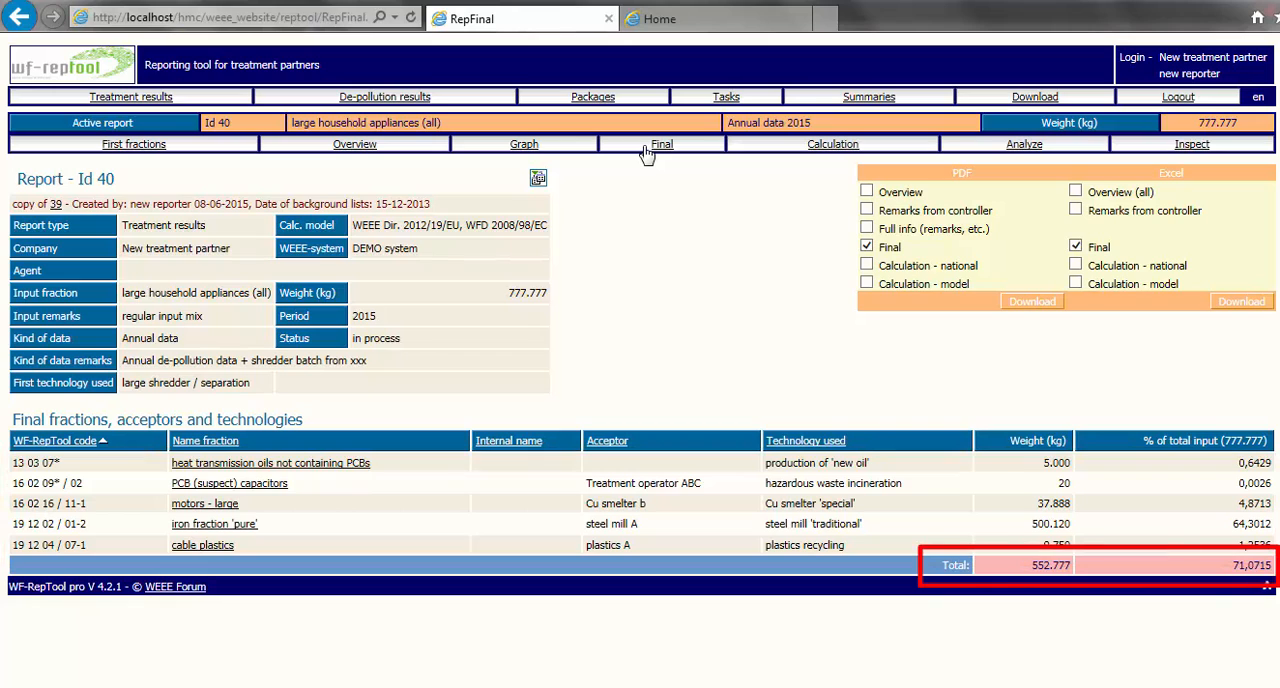
left_click(832, 146)
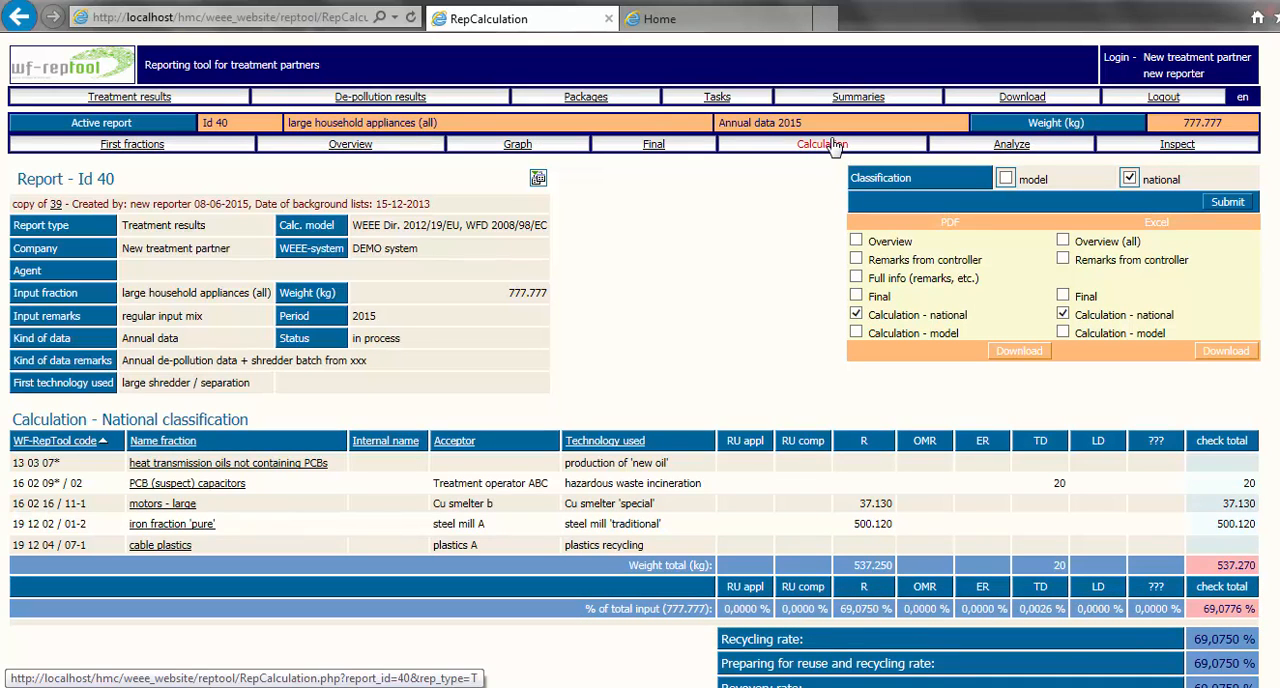
left_click(1010, 148)
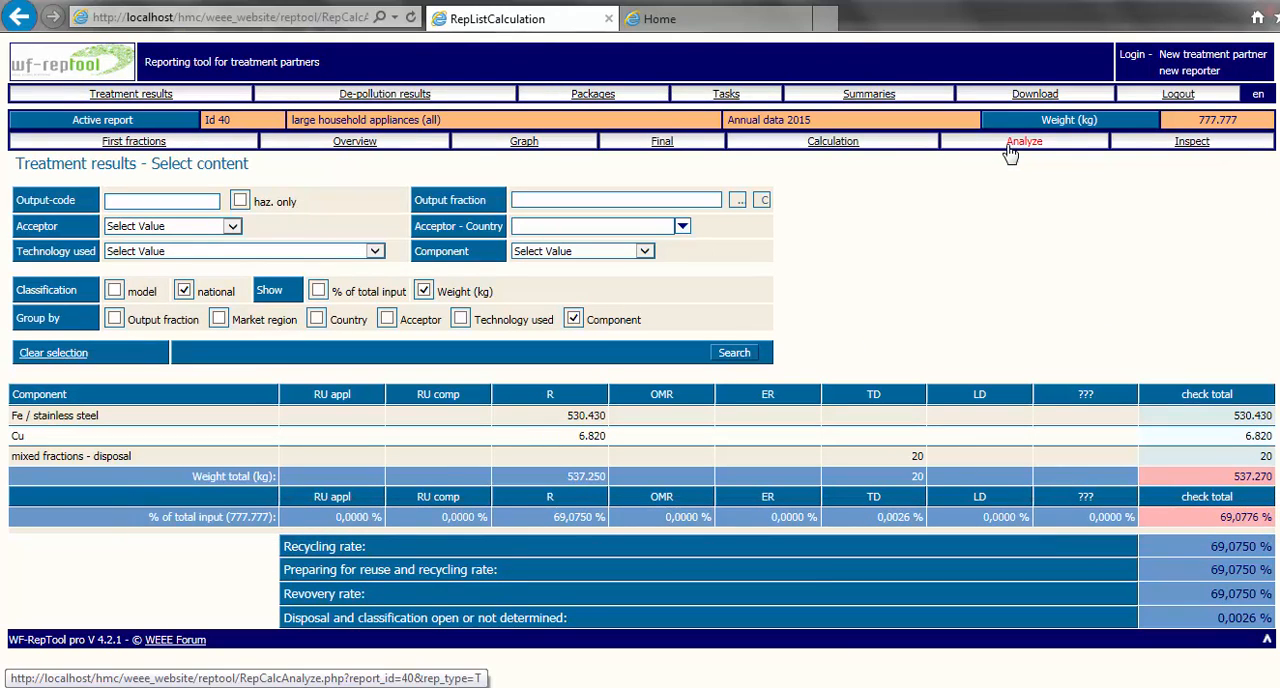
left_click(662, 143)
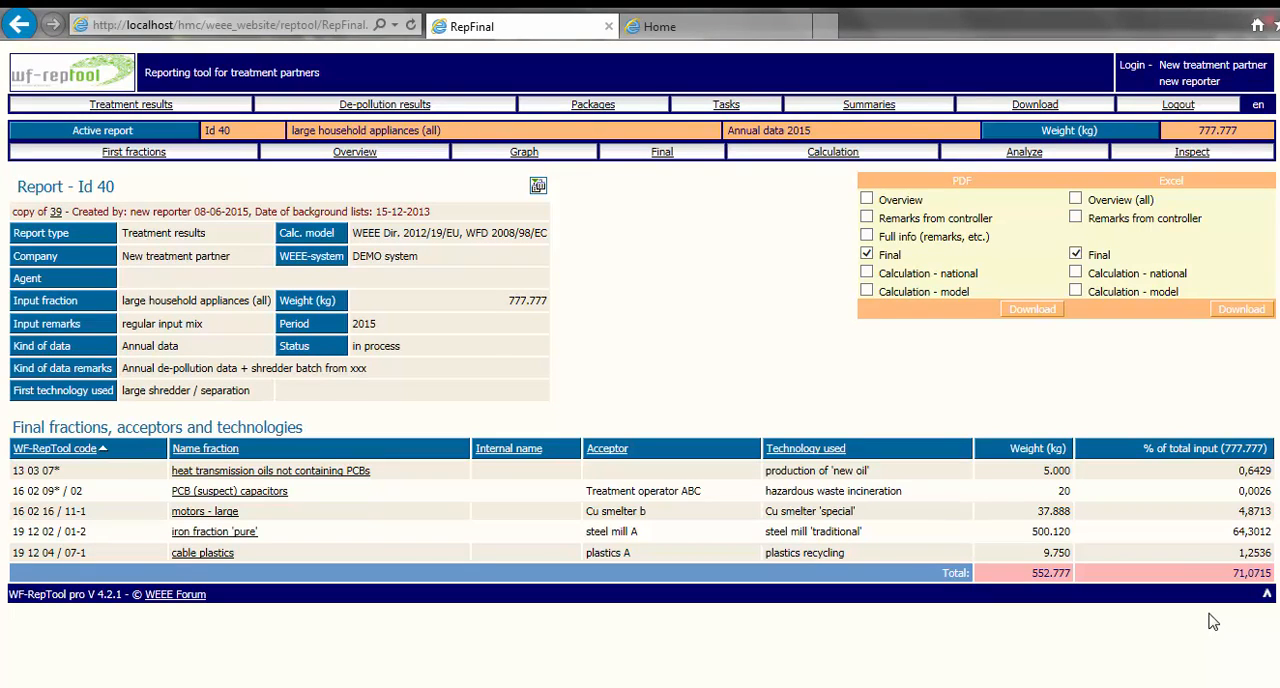
- Record the composition of the heat transmission oils fraction as 100% other organic fractions, with the oil used for fuel substitution, and submit
left_click(344, 153)
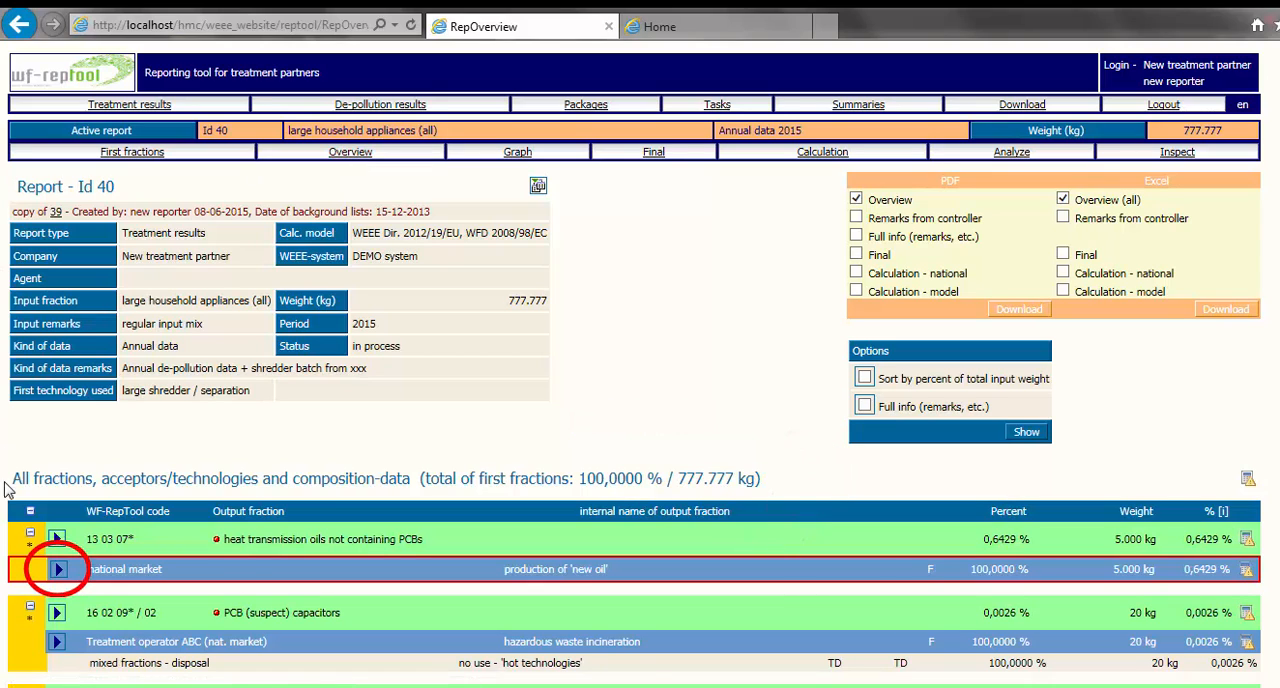
left_click(58, 569)
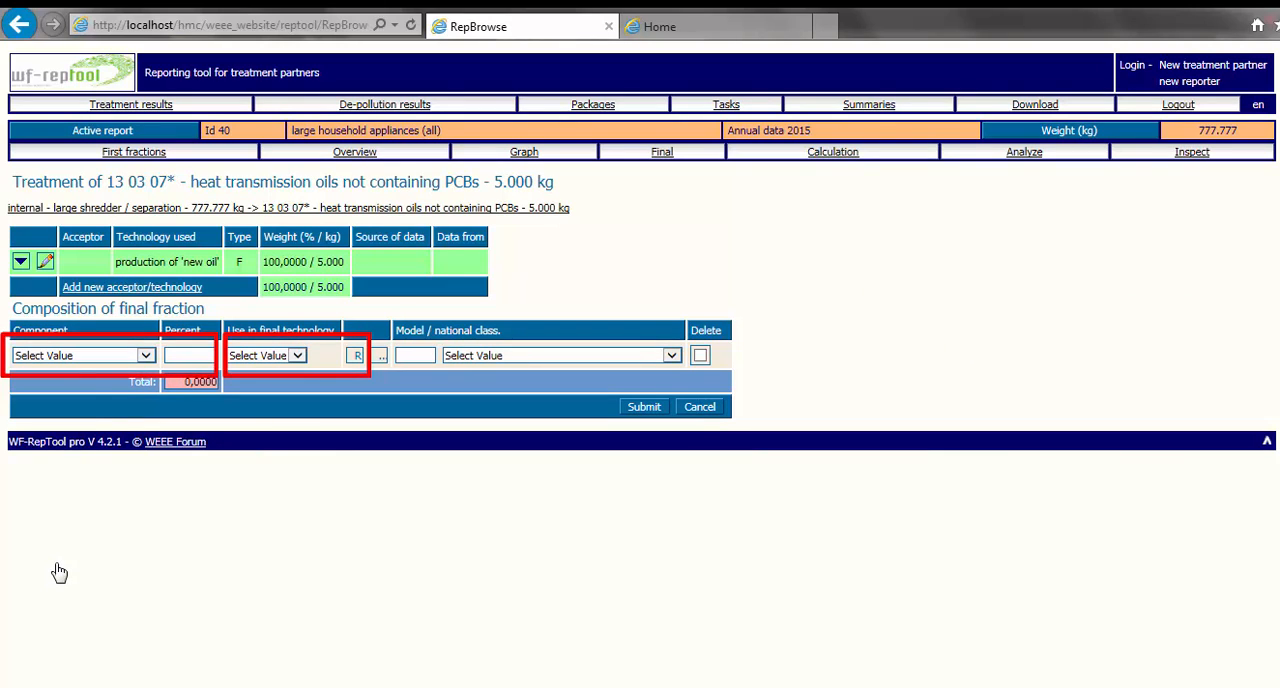
left_click(146, 356)
left_click(88, 433)
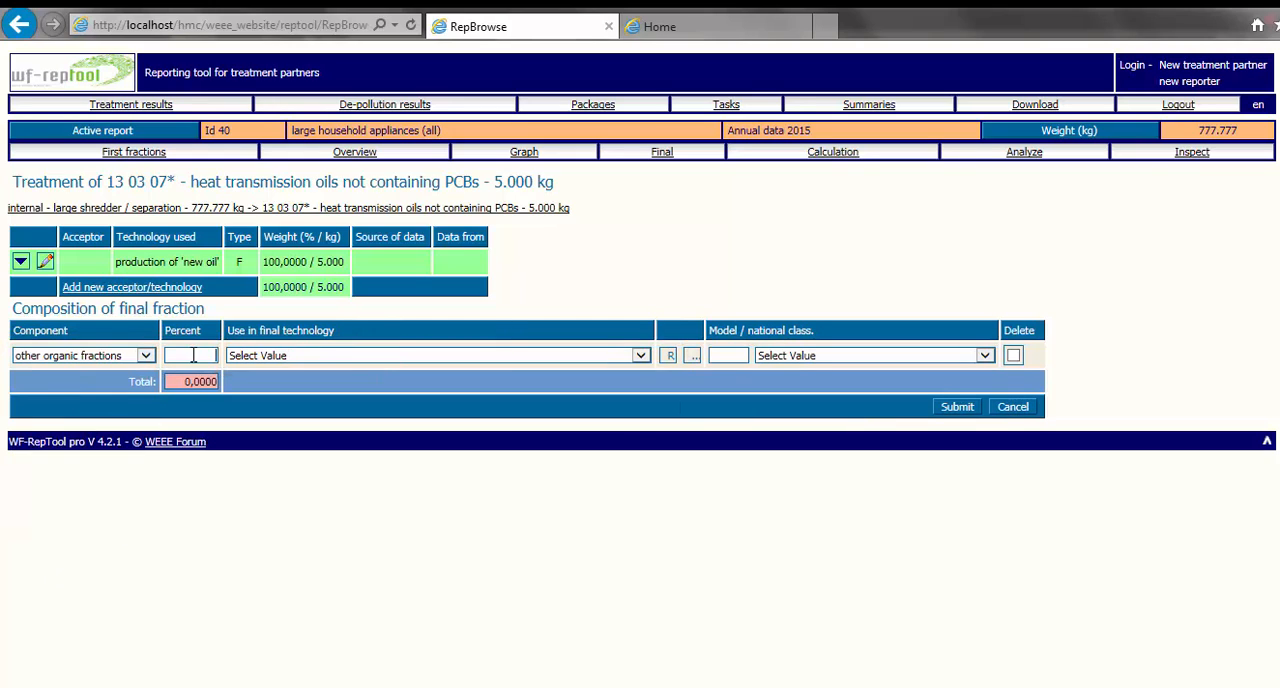
left_click(193, 356)
type("100")
left_click(233, 356)
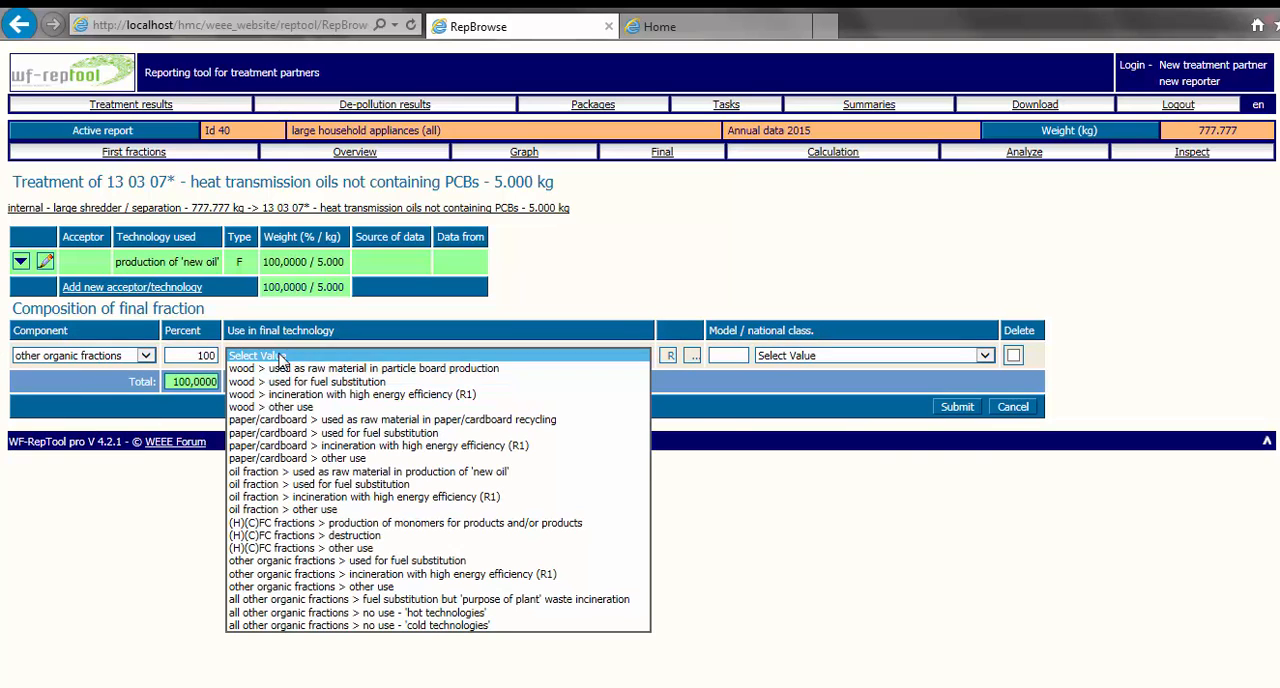
left_click(283, 485)
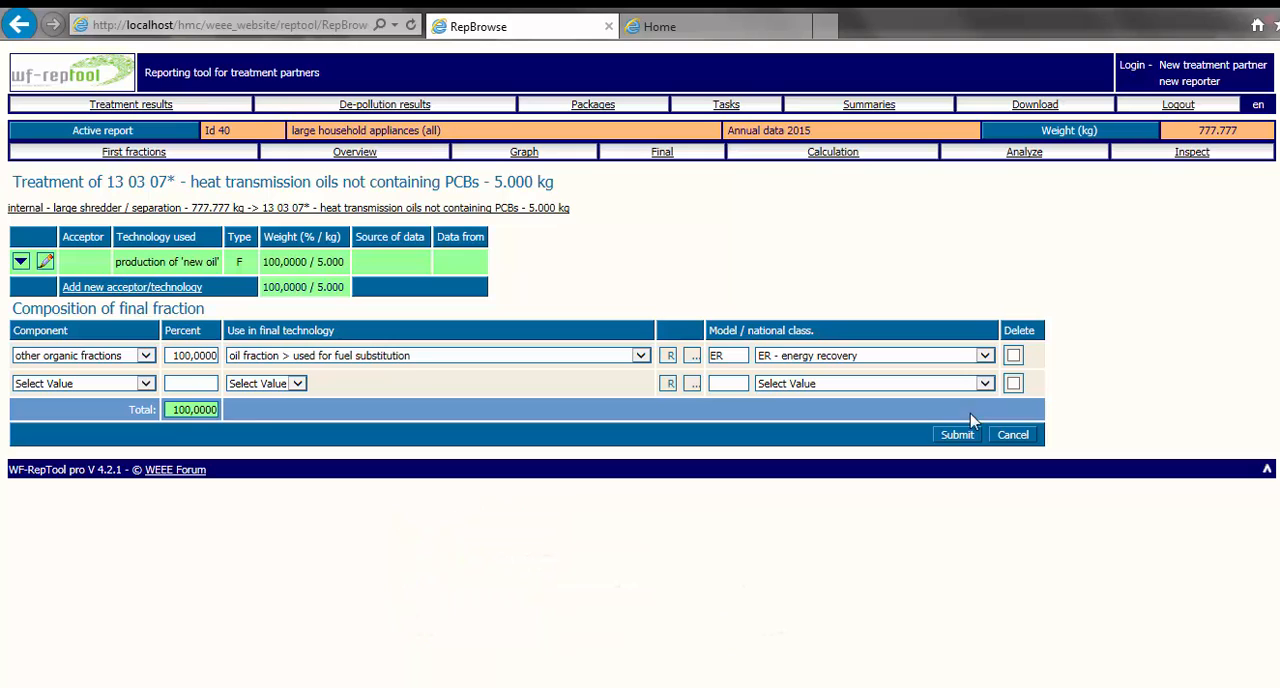
left_click(955, 437)
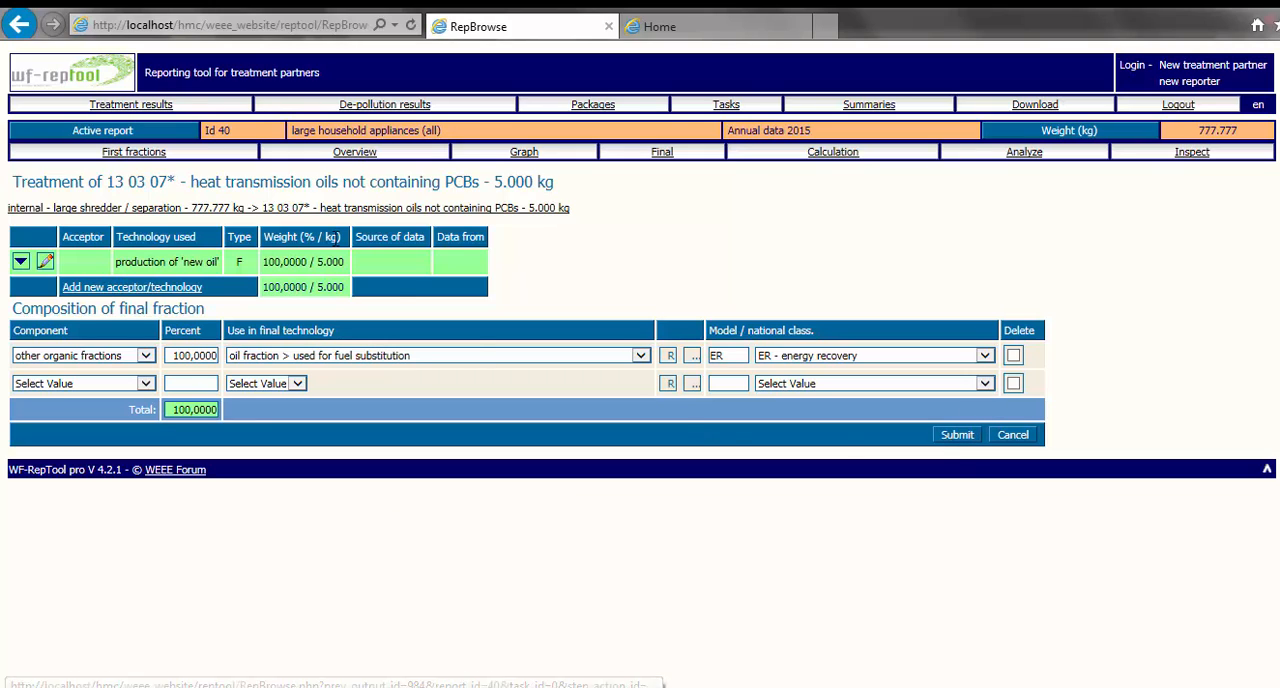
- Inspect the red-framed entries in the report overview, opening the large appliances shredder treatment and the Cu smelter b treatment of large motors
left_click(343, 155)
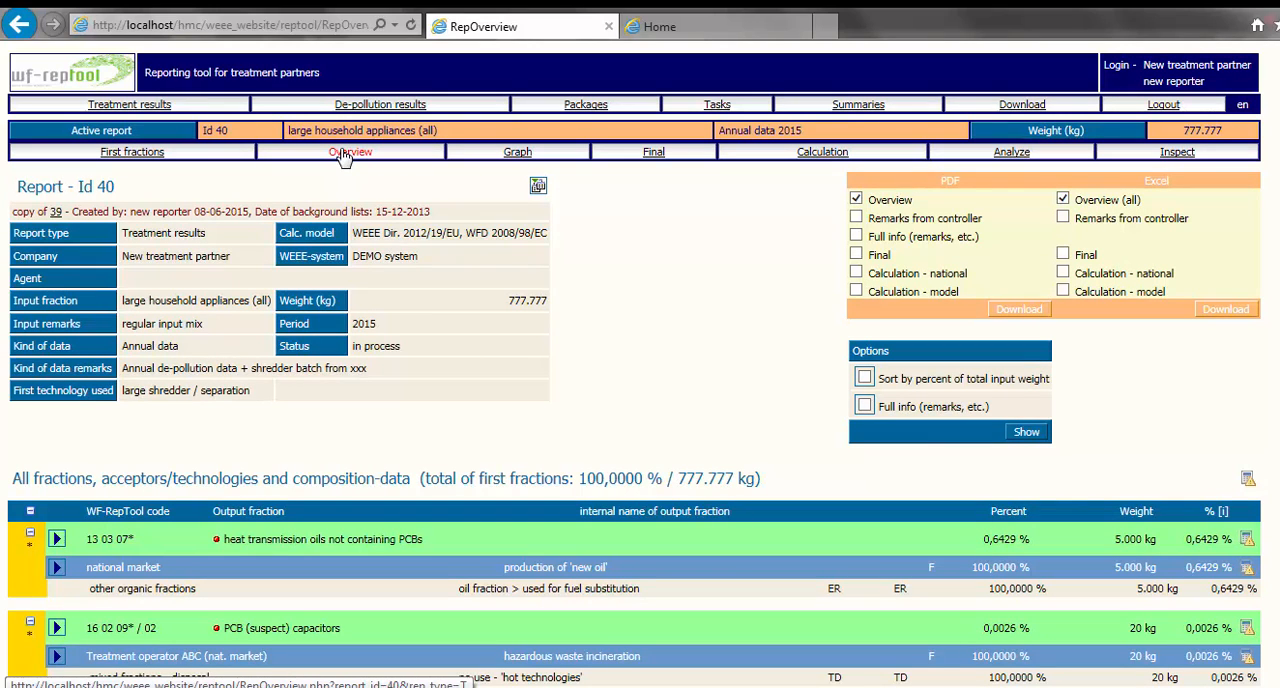
scroll(357, 442, "down", 5)
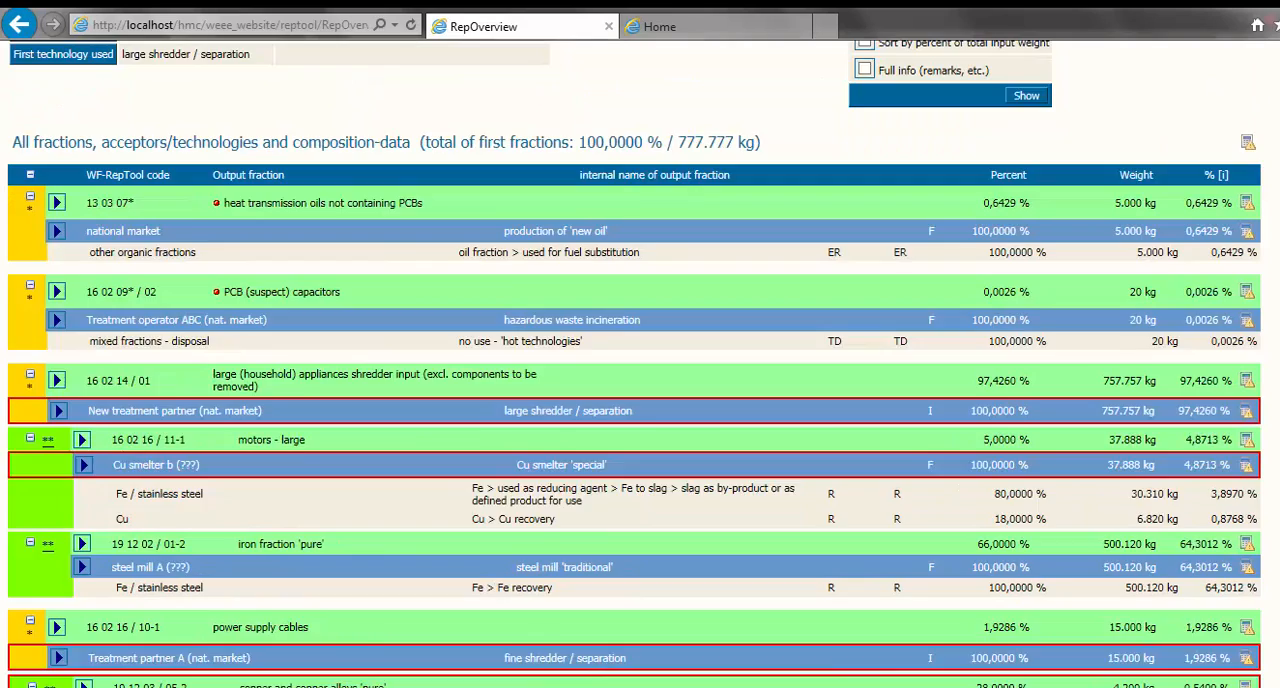
left_click(62, 272)
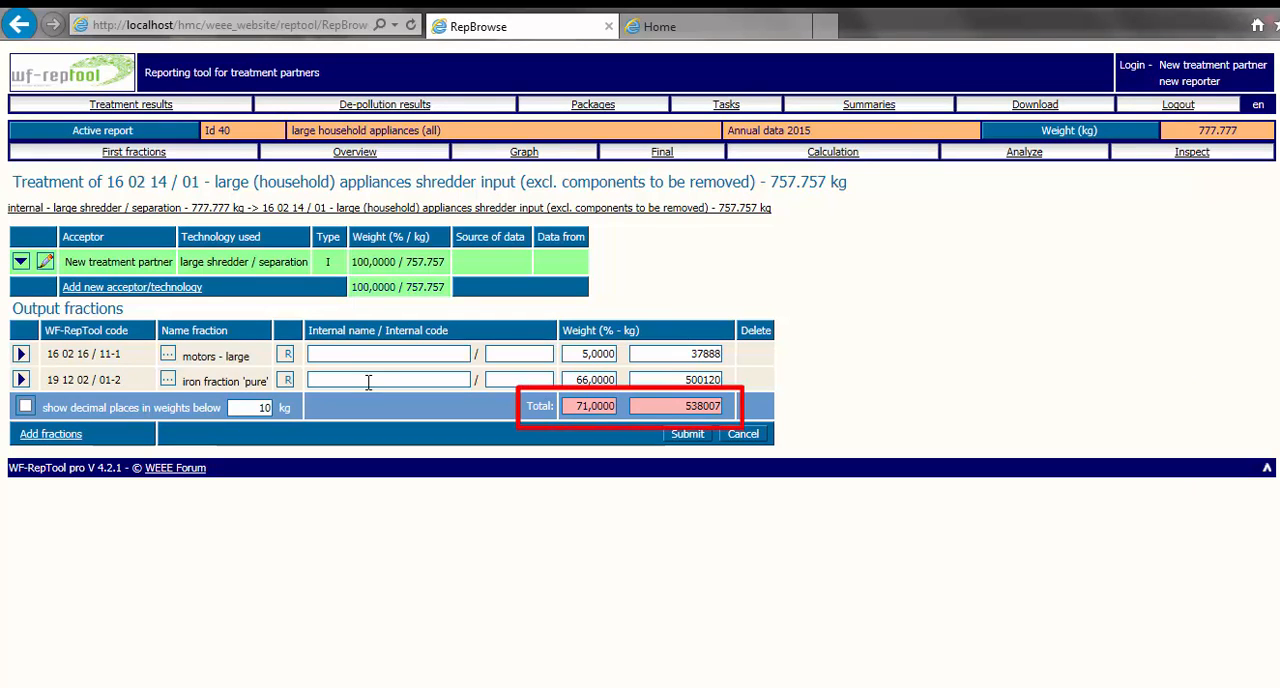
left_click(355, 153)
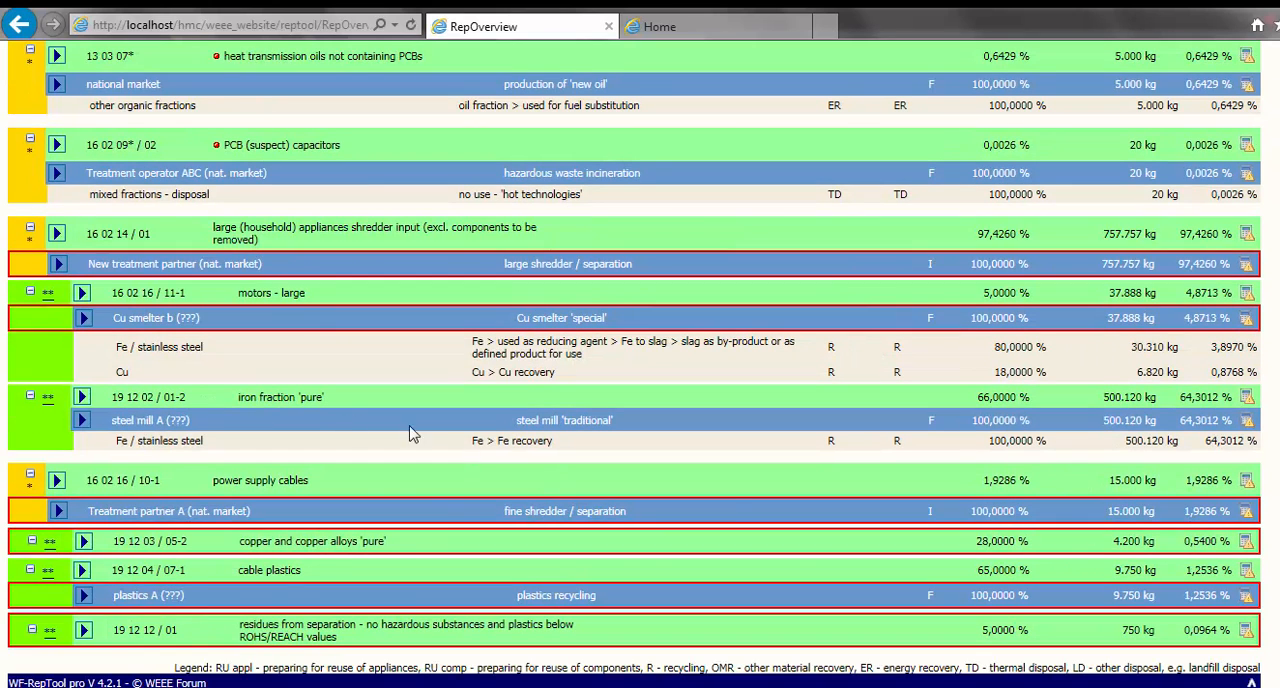
left_click(86, 318)
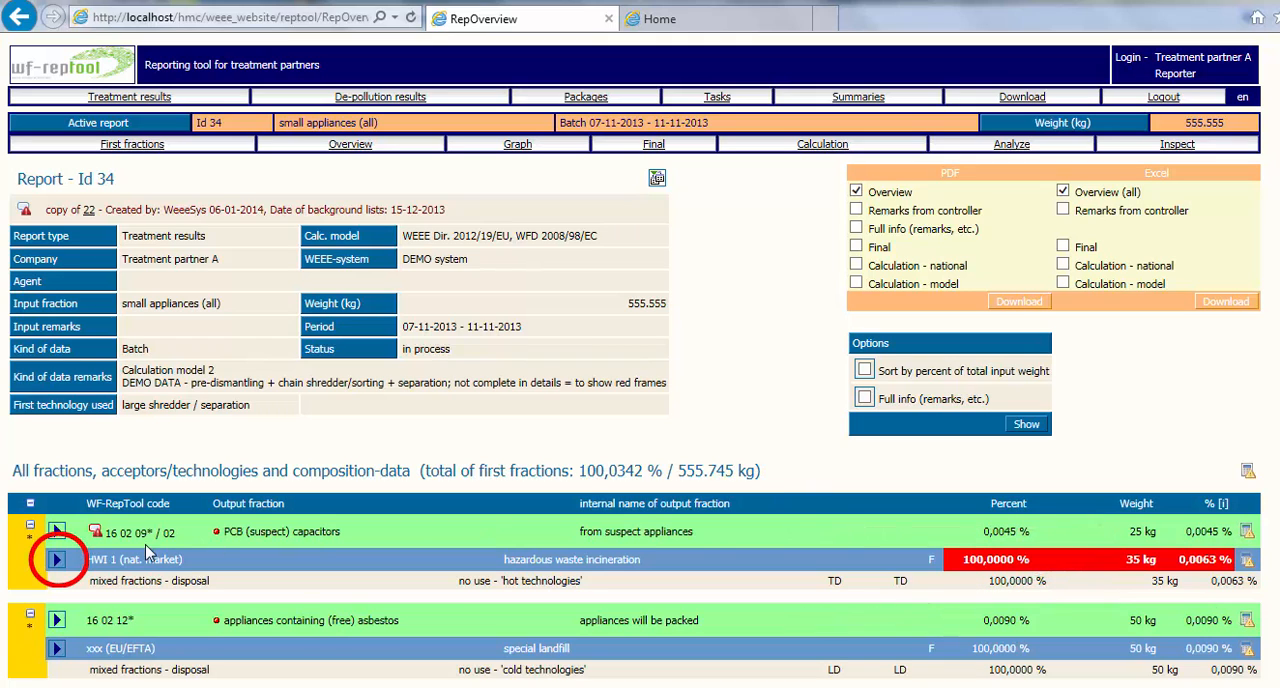
- Correct the weight of acceptor HWI 1 for the PCB (suspect) capacitors in report 34 to 25 kg and submit
left_click(64, 564)
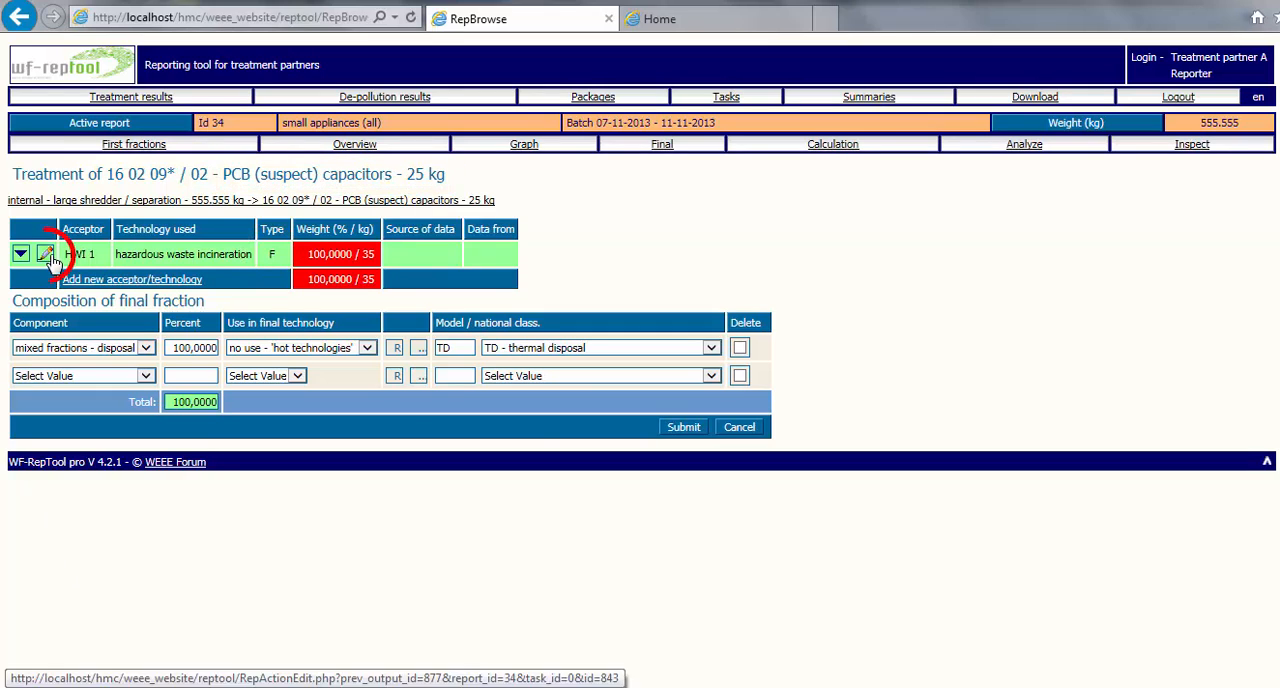
left_click(47, 255)
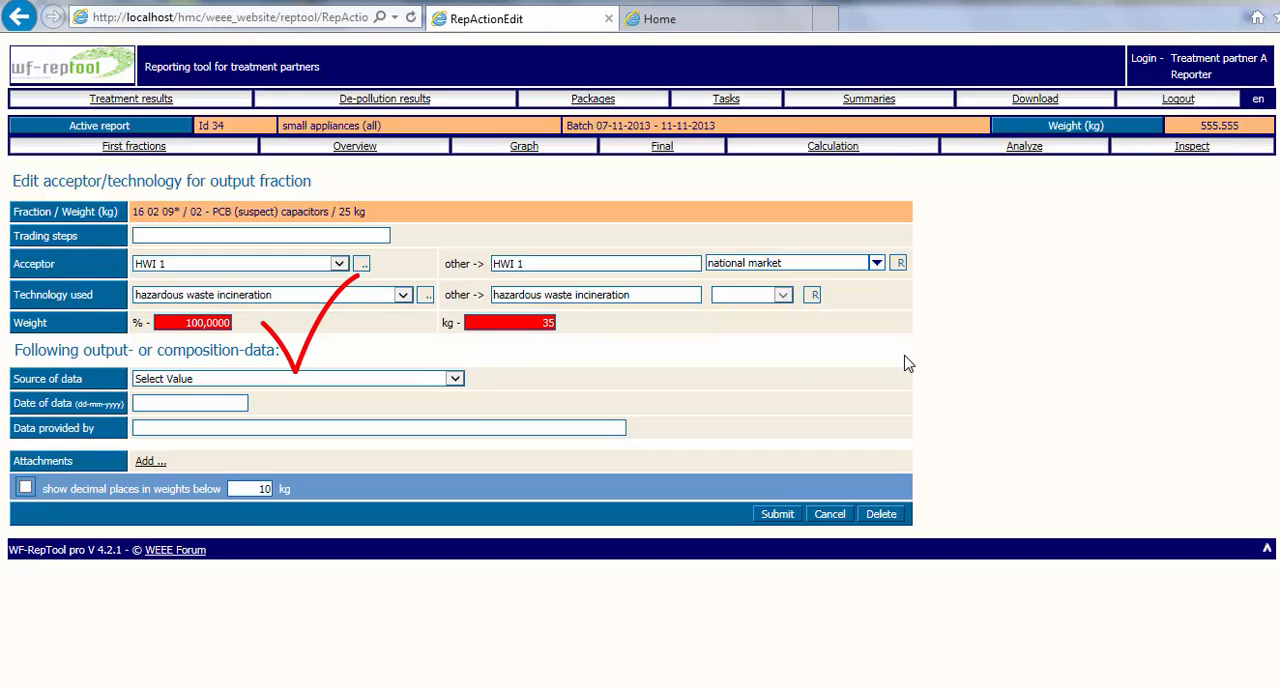
left_click(550, 326)
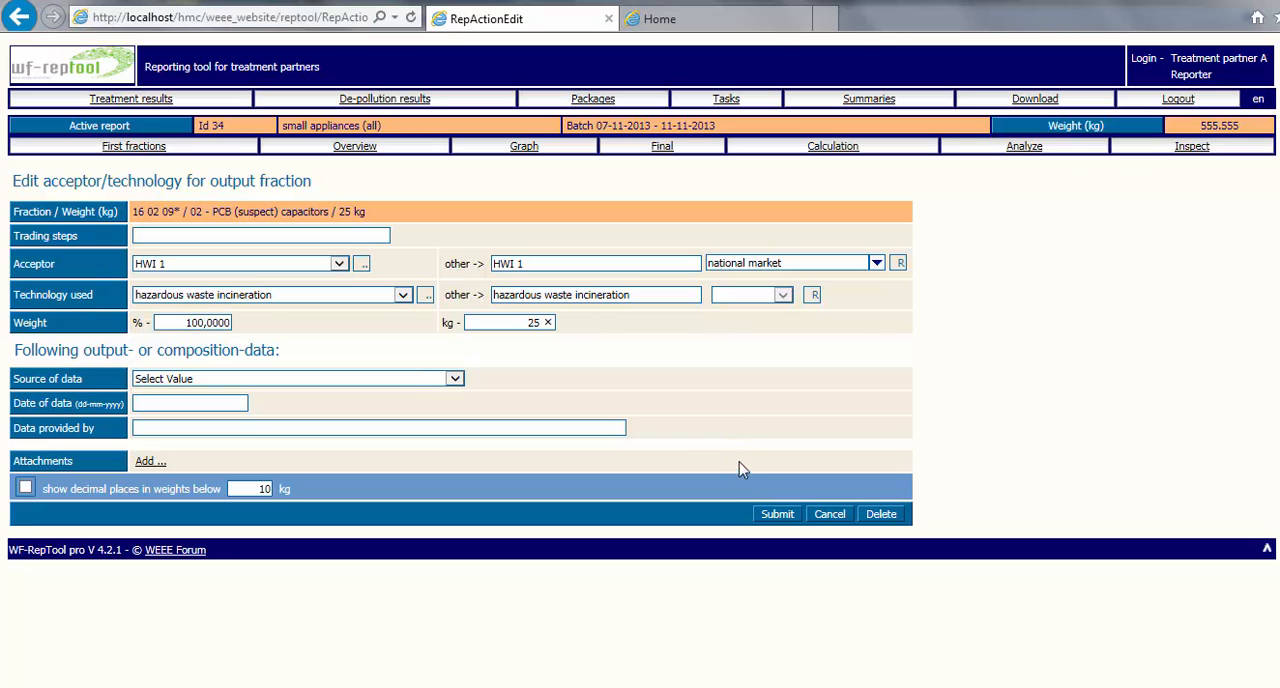
left_click(769, 517)
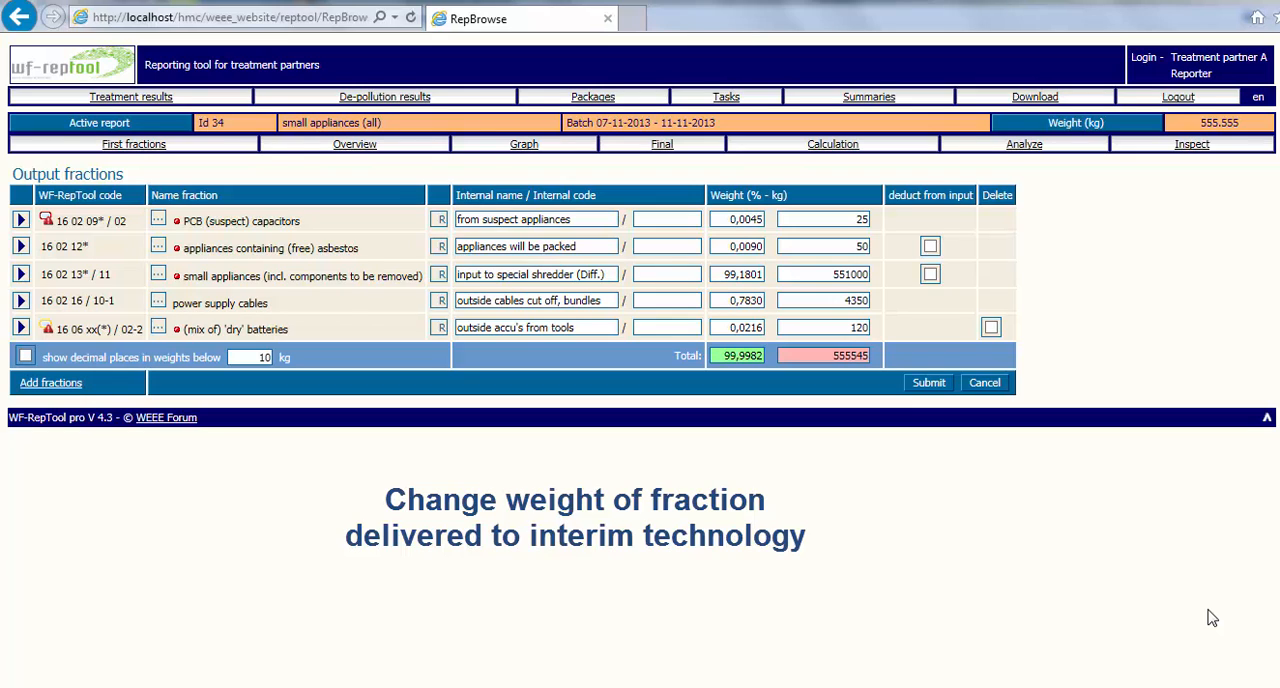
- Set the first-fraction weight of the power supply cables to 4550 kg and submit
left_click(858, 300)
key("Left")
key("Left")
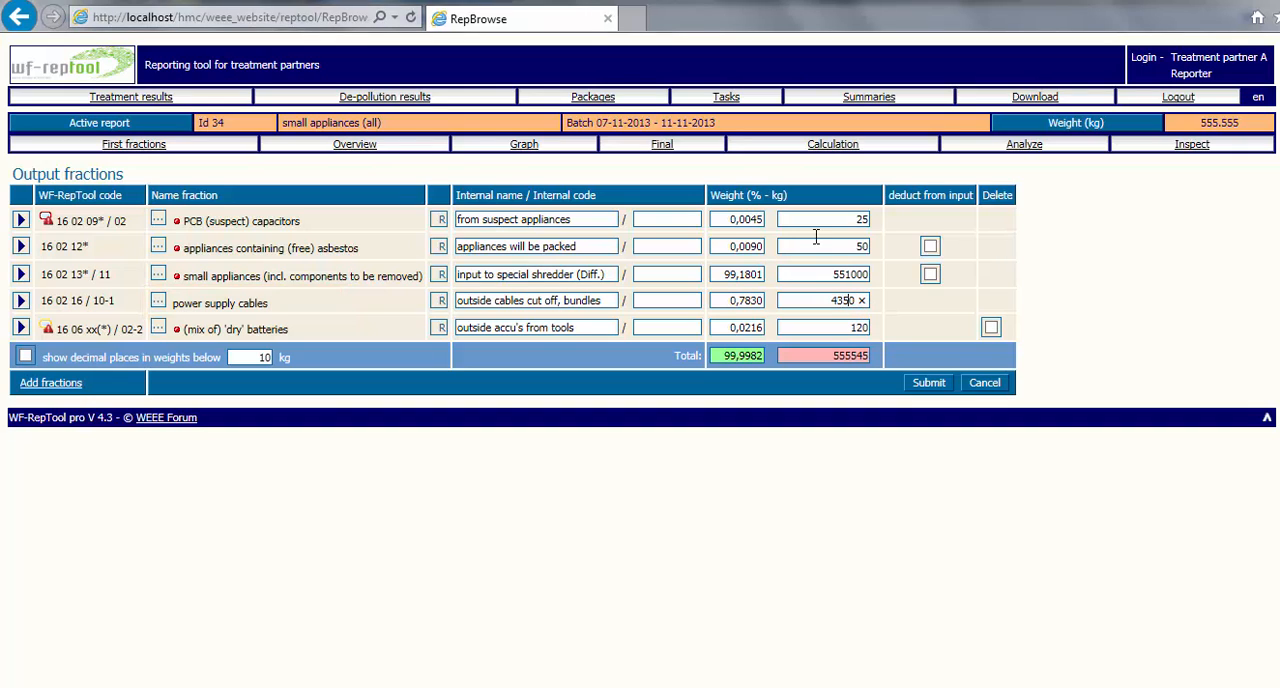
key("BackSpace")
type("5")
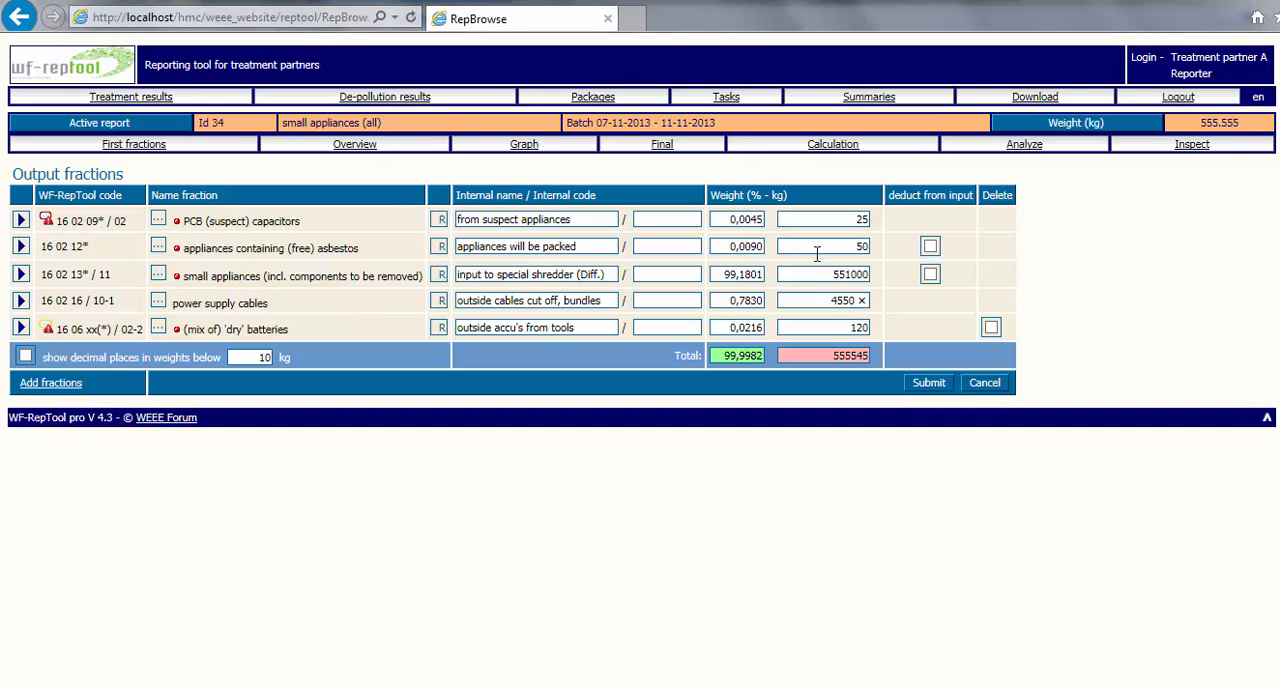
left_click(930, 386)
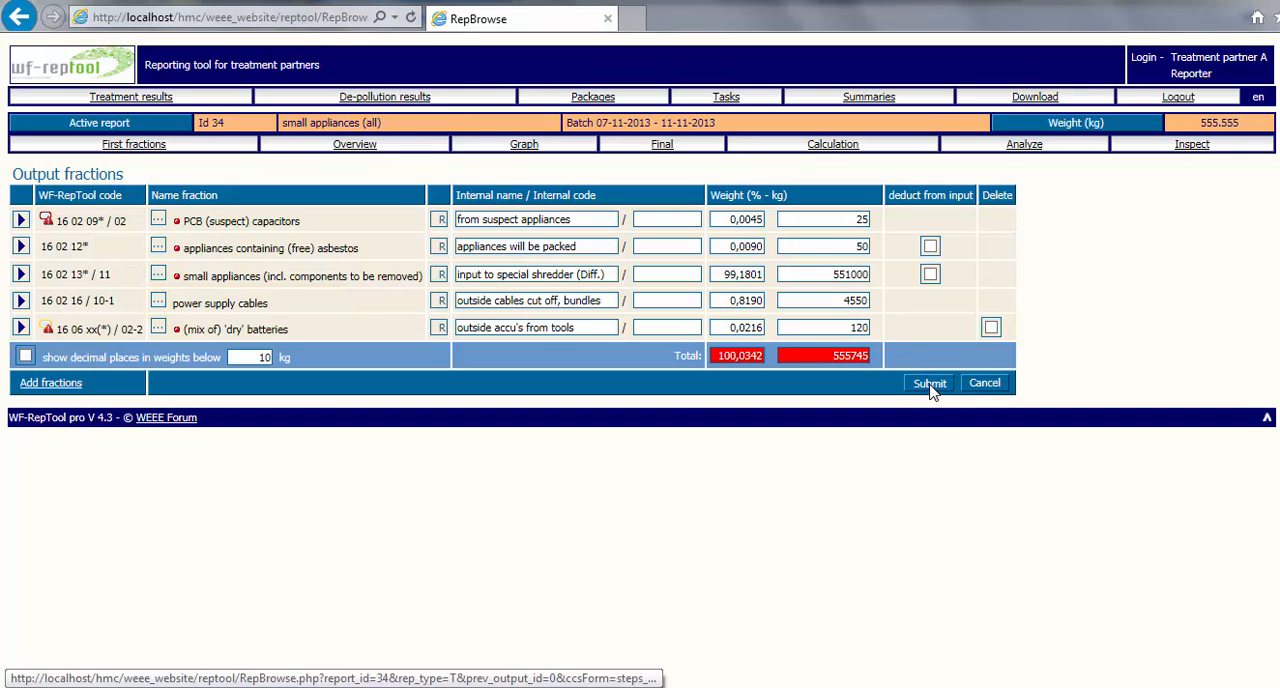
- Find the Cable shredder A entry for power supply cables in the overview, set its weight to 4550 kg and submit
left_click(340, 145)
scroll(640, 350, "down", 5)
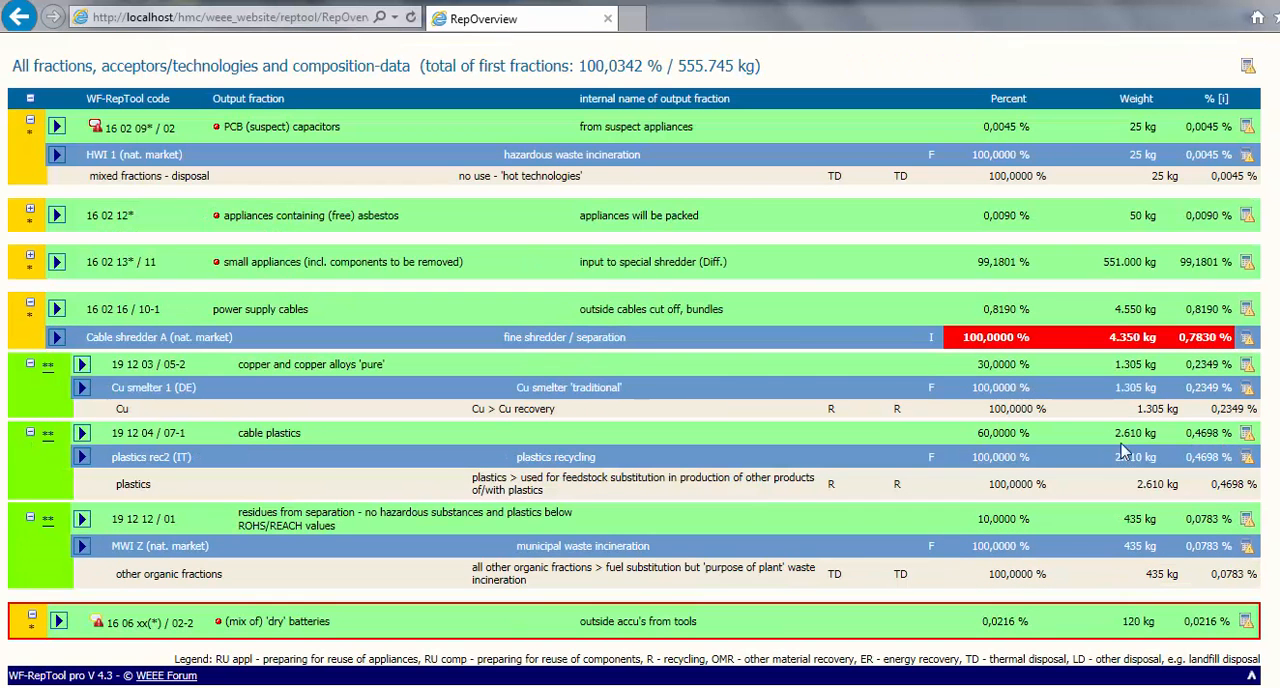
left_click(56, 340)
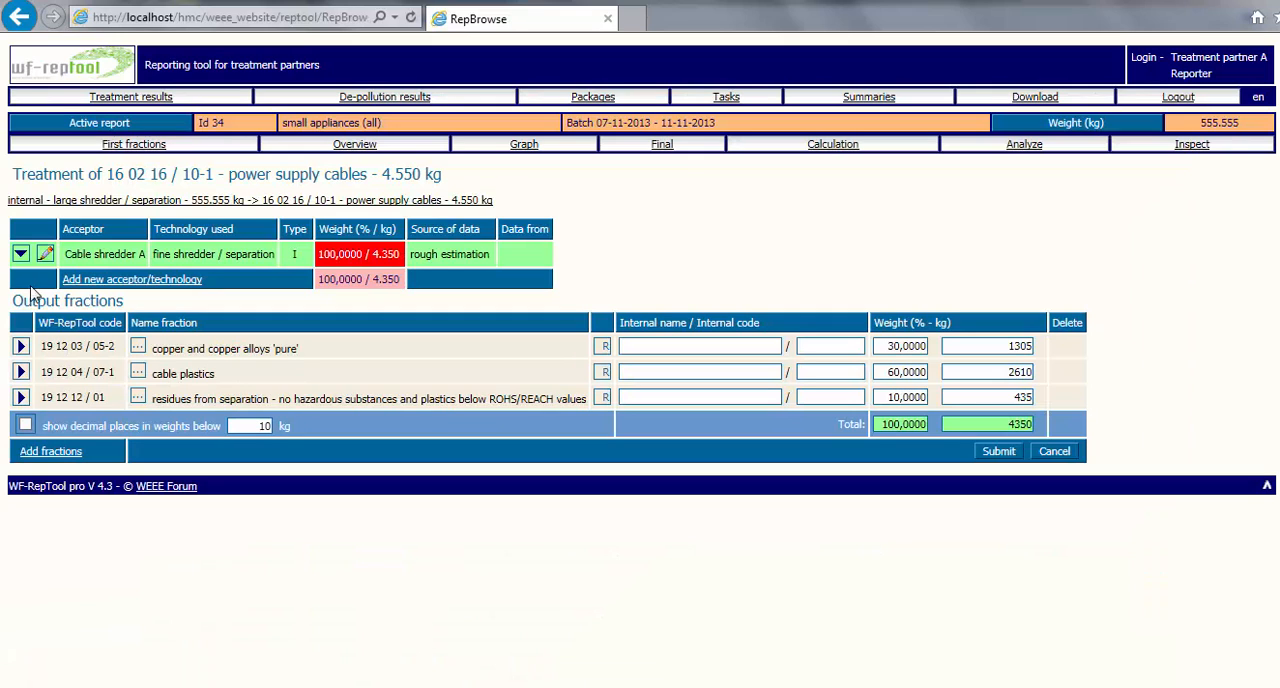
left_click(45, 257)
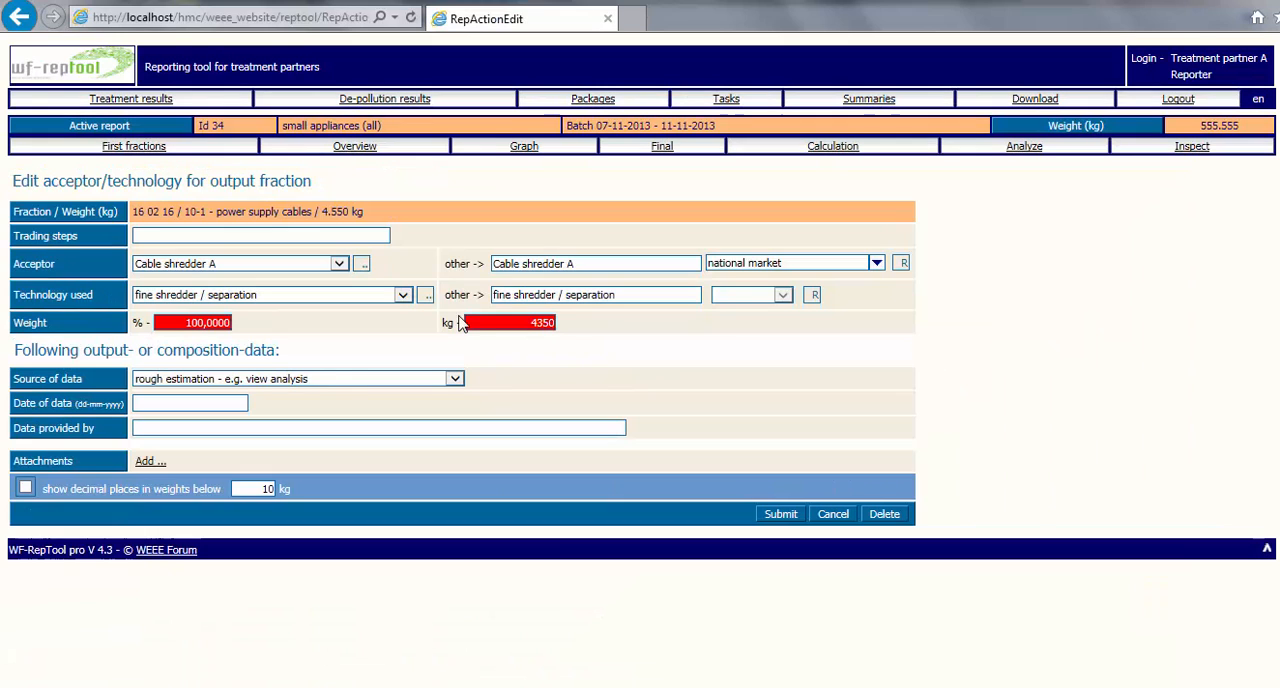
left_click(543, 324)
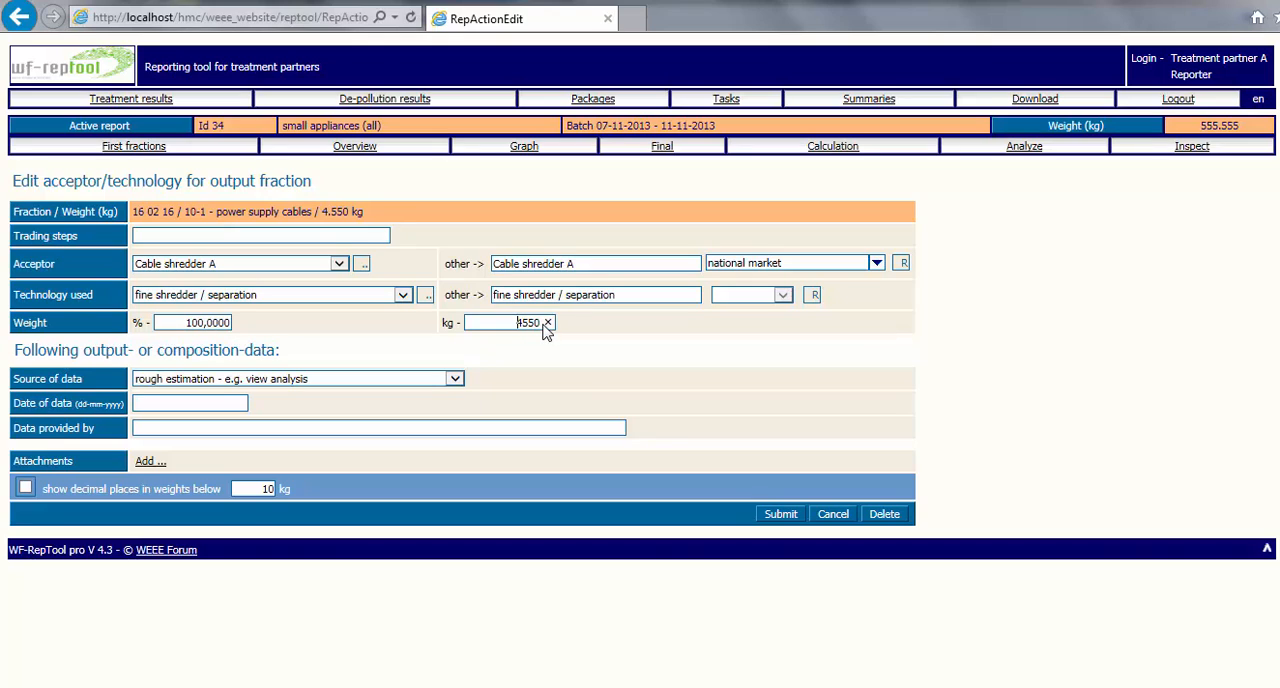
left_click(780, 515)
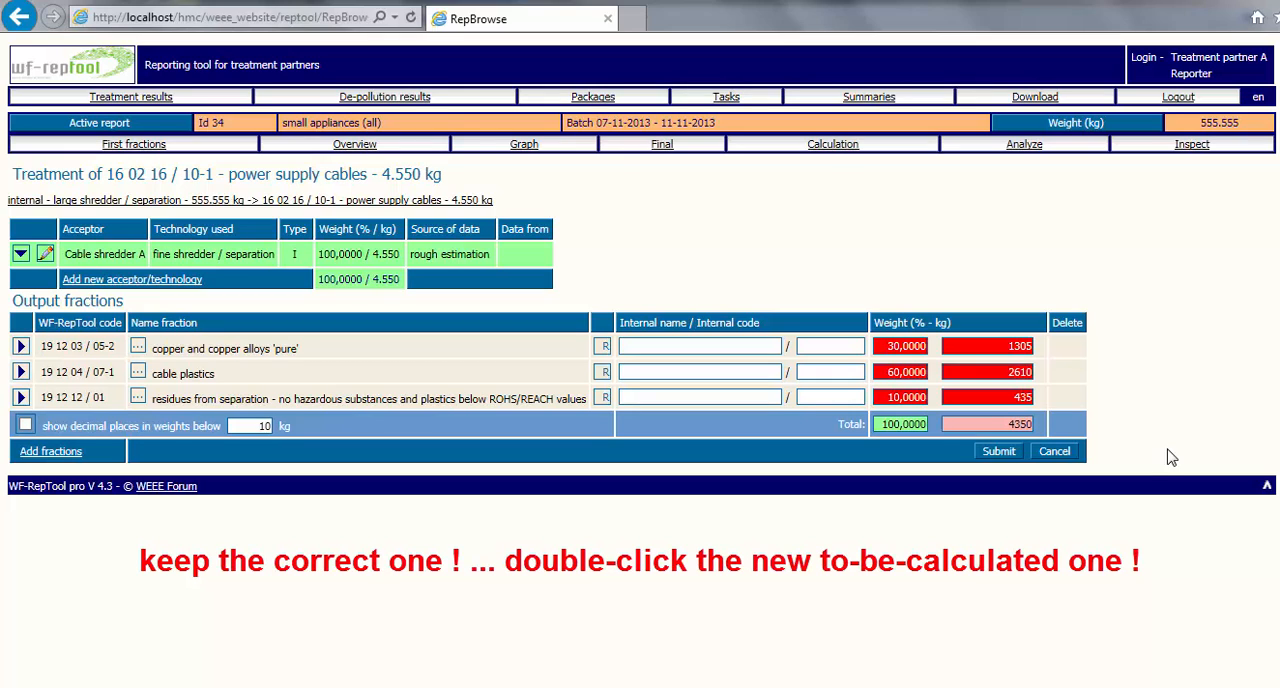
- Recalculate the cable shredder's output fractions from their percentages to 1365, 2730 and 455 kg, submit, and check the power supply cables in the overview
double_click(1012, 350)
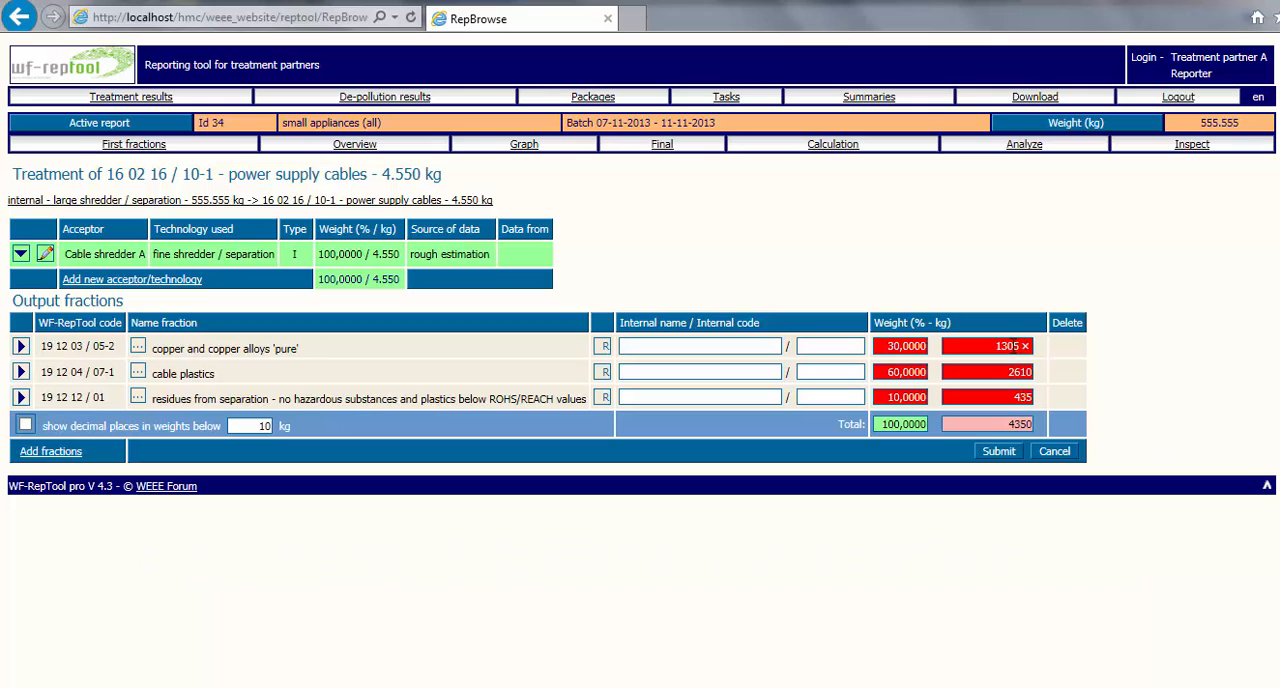
double_click(1017, 374)
double_click(1019, 397)
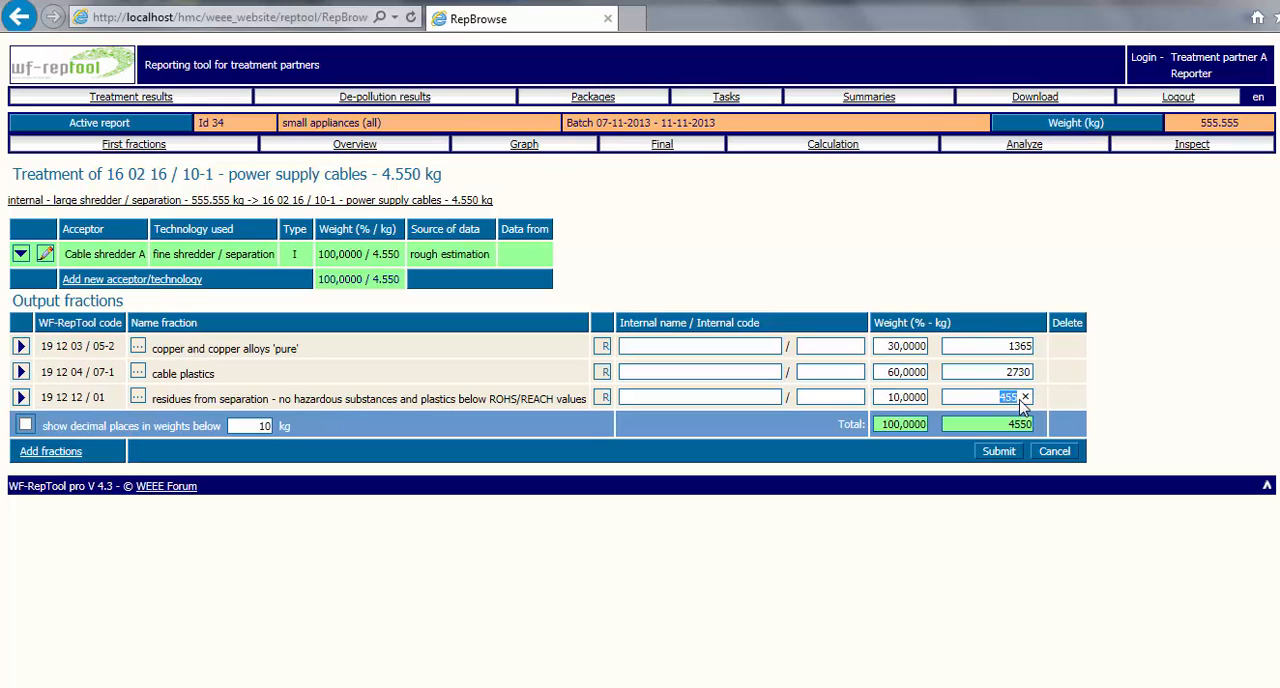
left_click(1003, 456)
left_click(355, 144)
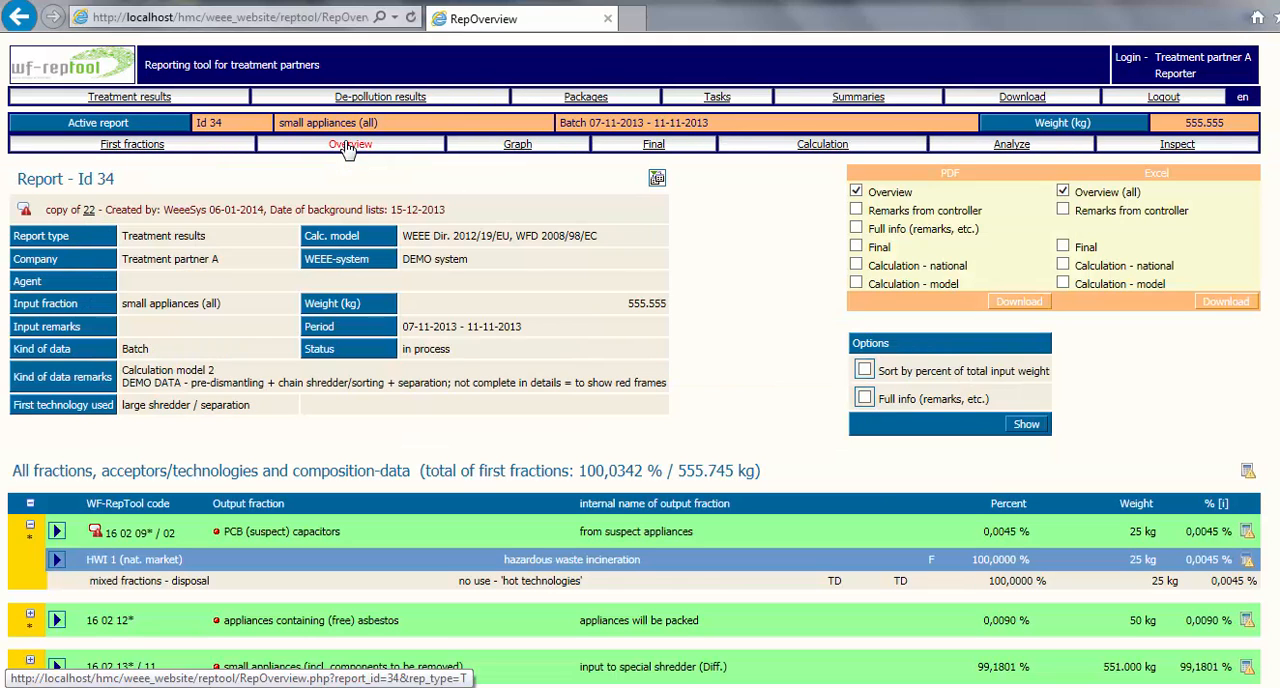
scroll(640, 400, "down", 4)
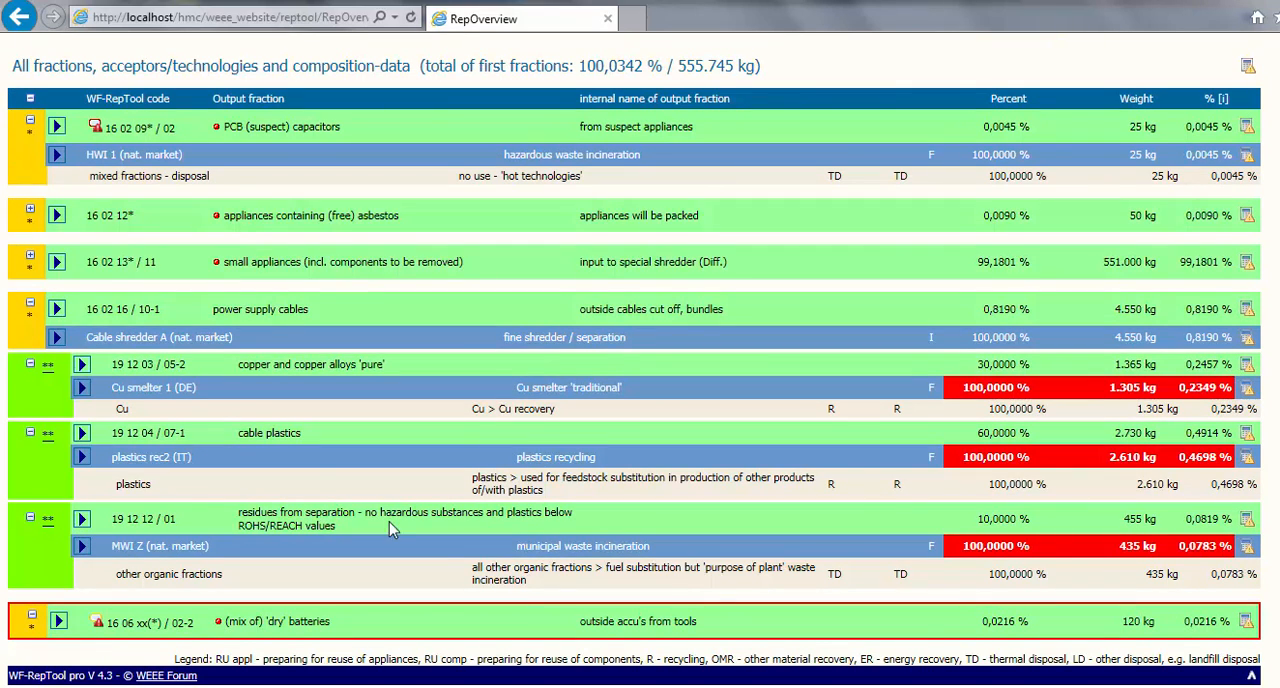
- Set the weight of acceptor Cu smelter 1 for the 'pure' copper and copper alloys to 1365 kg, submit, and return to the overview
left_click(82, 390)
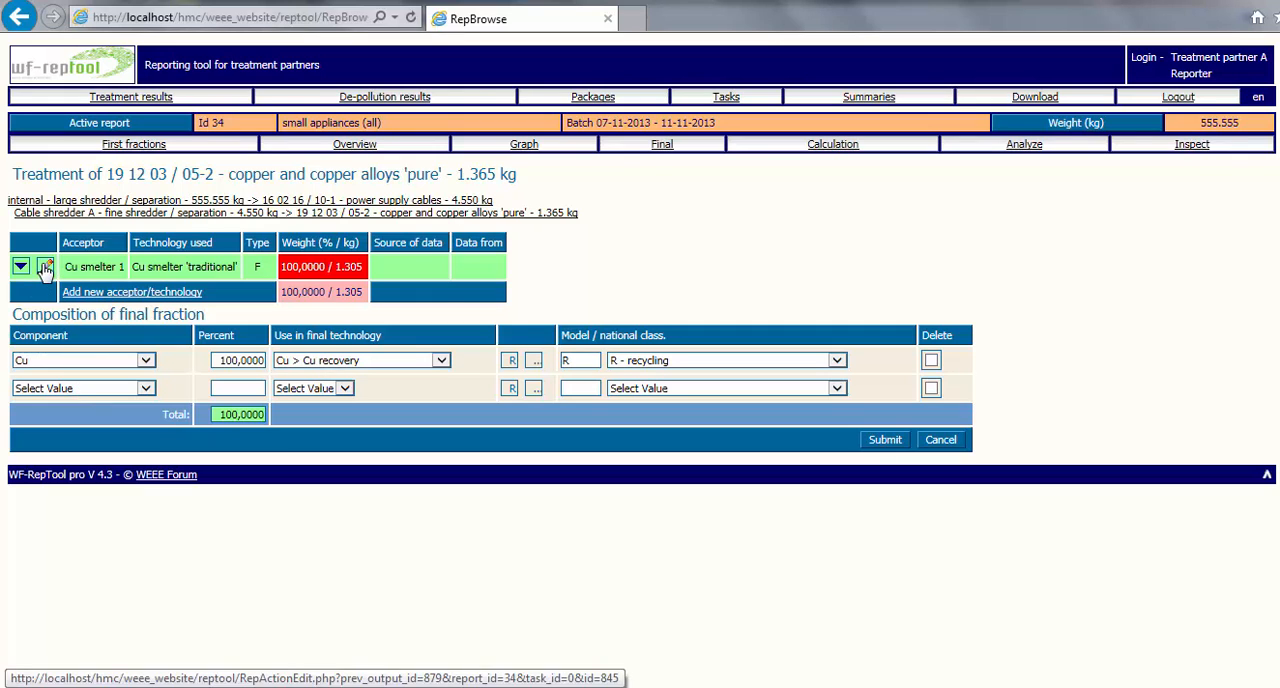
left_click(45, 268)
left_click(535, 325)
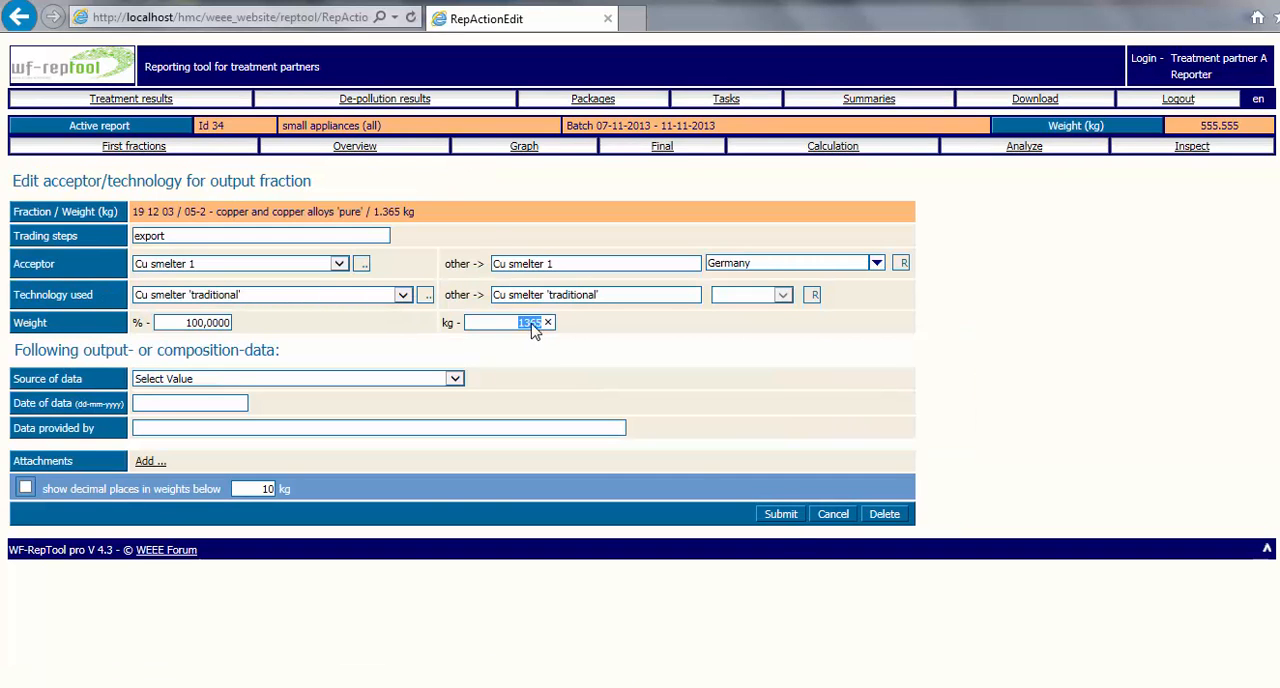
left_click(781, 515)
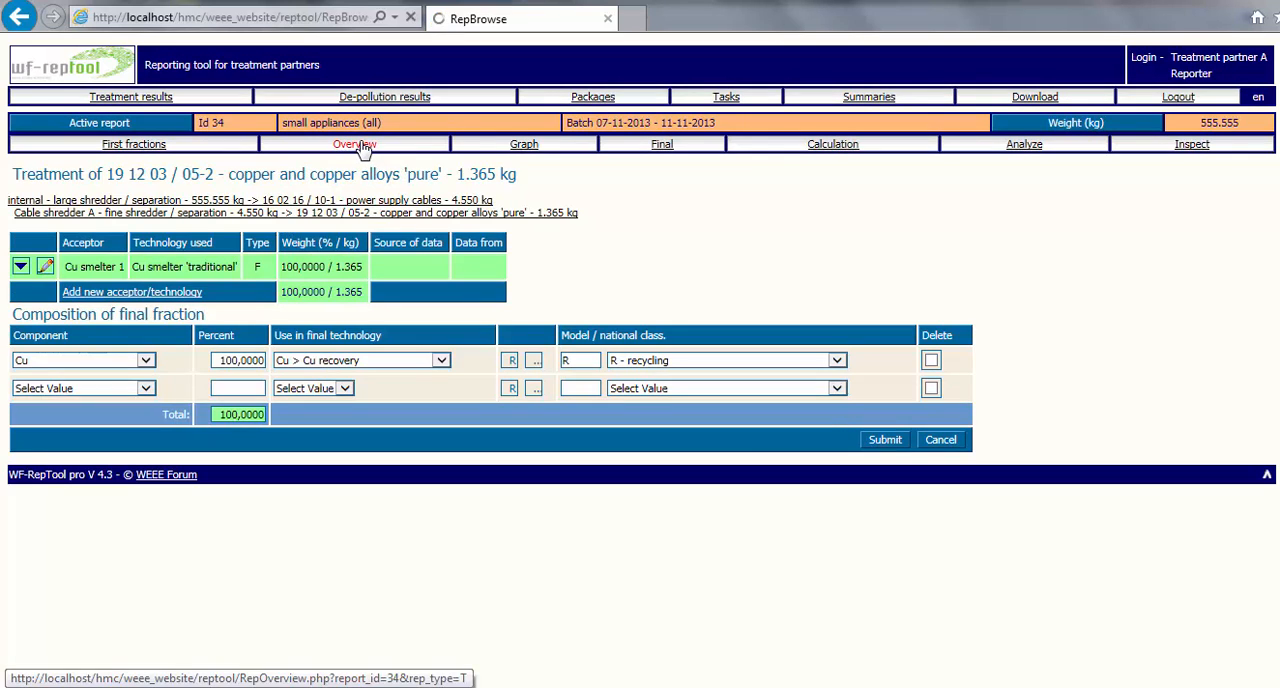
left_click(363, 147)
scroll(433, 503, "down", 5)
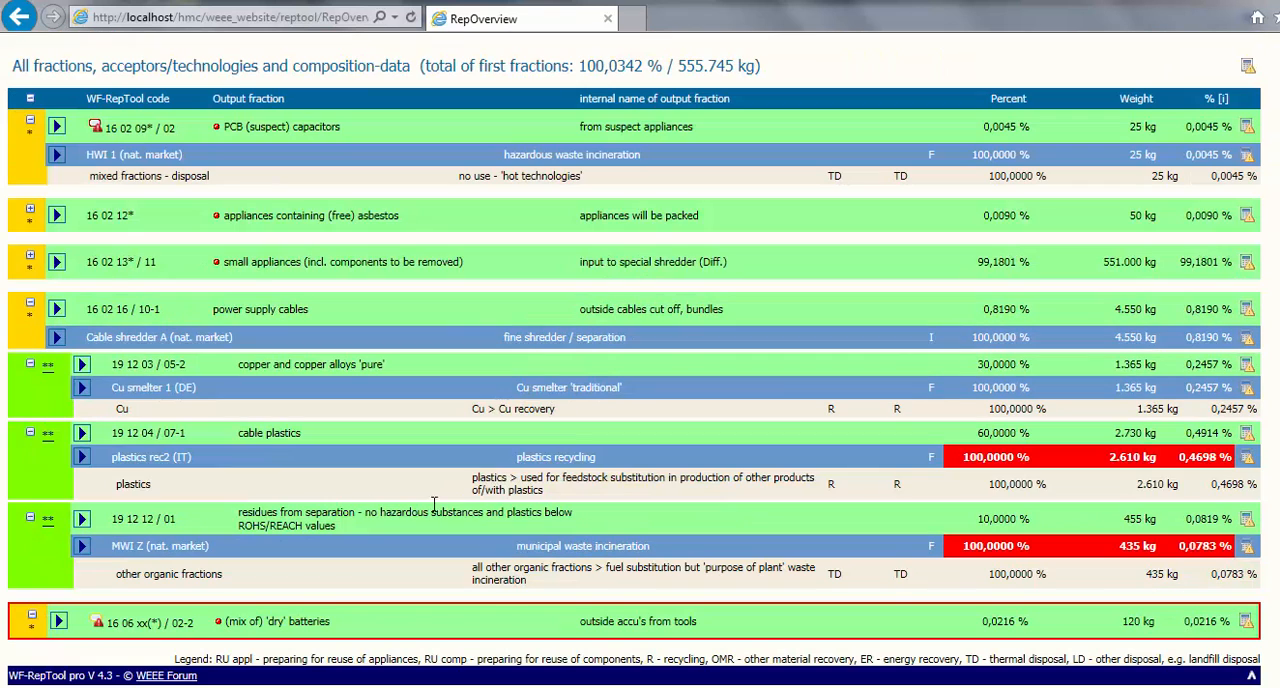
- Set the weight of acceptor plastics rec2 for the cable plastics to 2730 kg, submit, and return to the overview
left_click(100, 462)
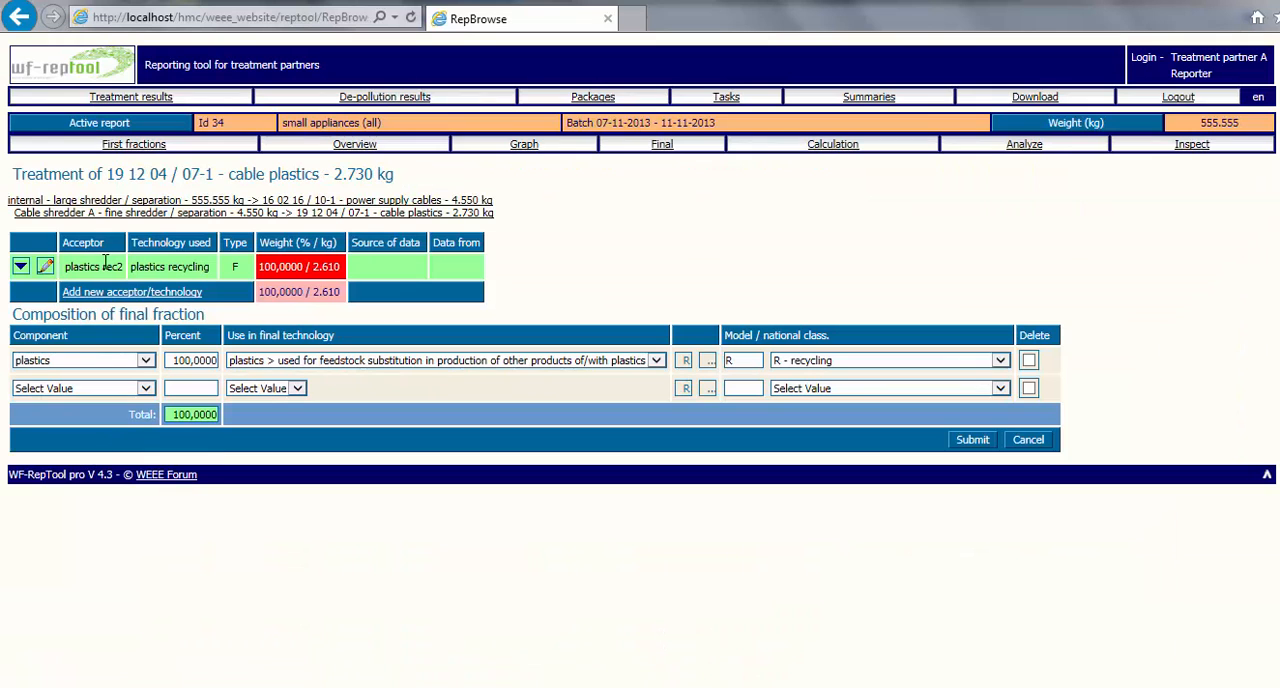
left_click(45, 266)
double_click(514, 322)
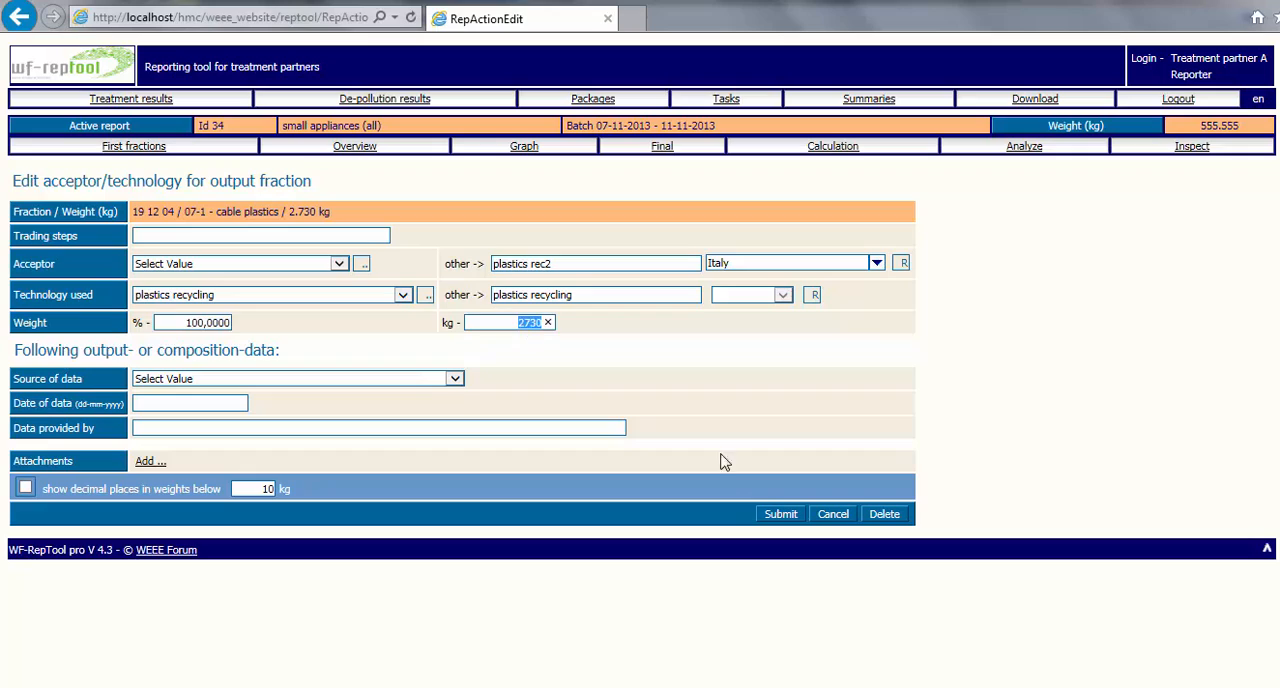
left_click(781, 514)
left_click(355, 147)
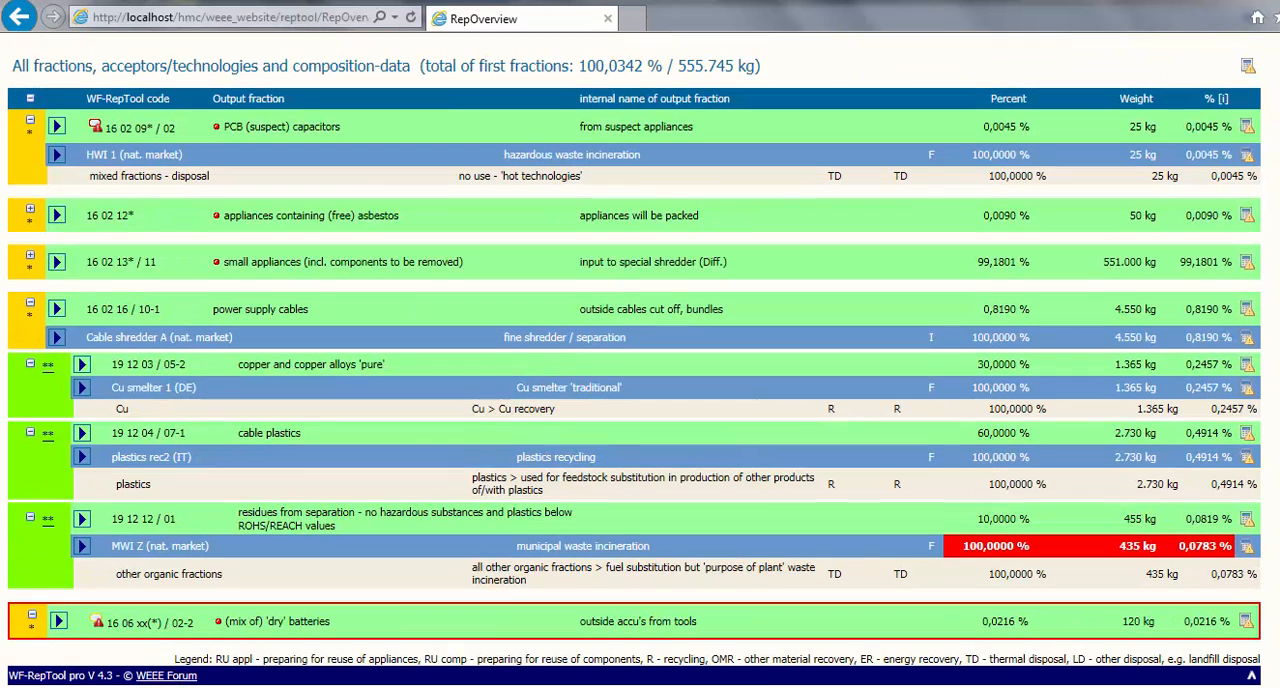
- Set the weight of acceptor MWI Z for the residues from separation to 455 kg, submit, and check the overview
left_click(84, 548)
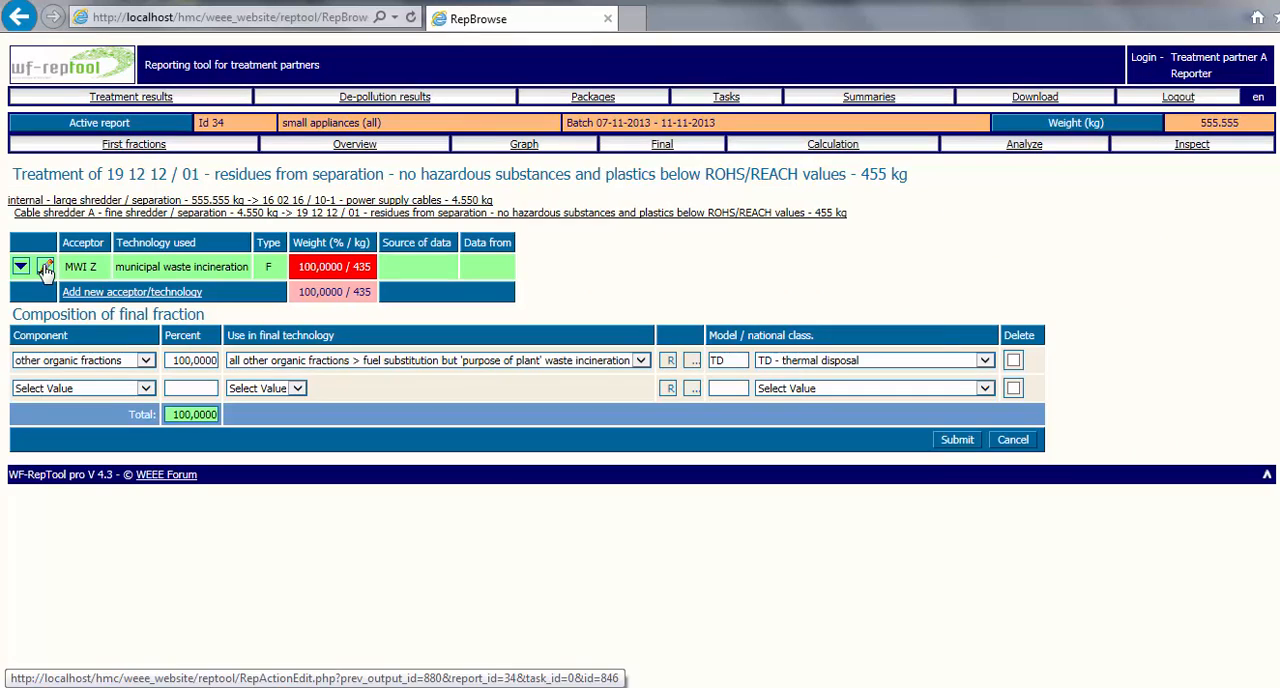
left_click(45, 268)
double_click(530, 322)
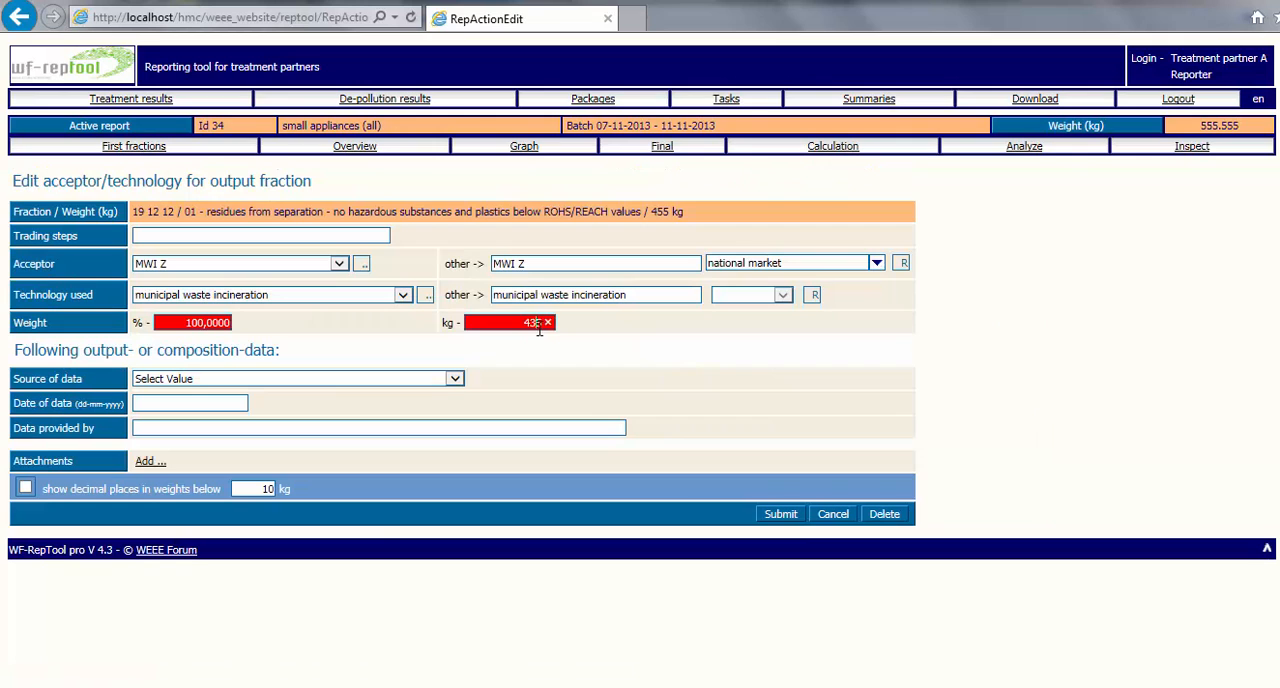
left_click(781, 514)
left_click(355, 146)
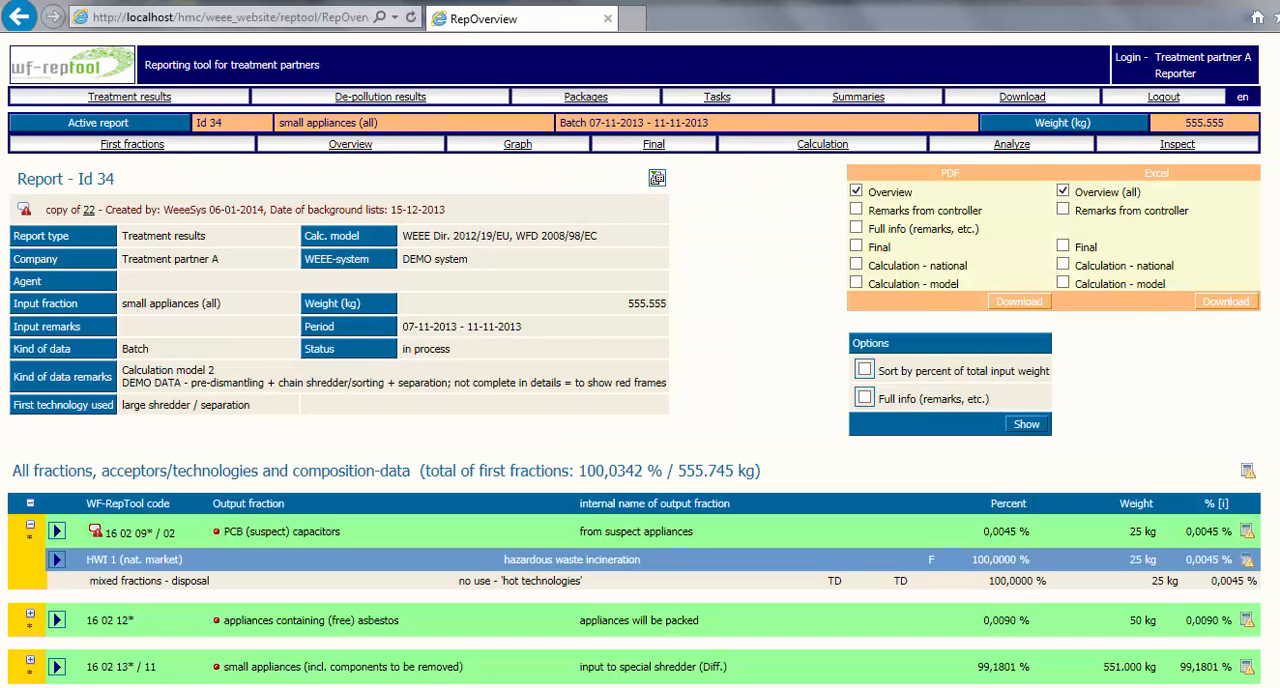
scroll(482, 360, "down", 4)
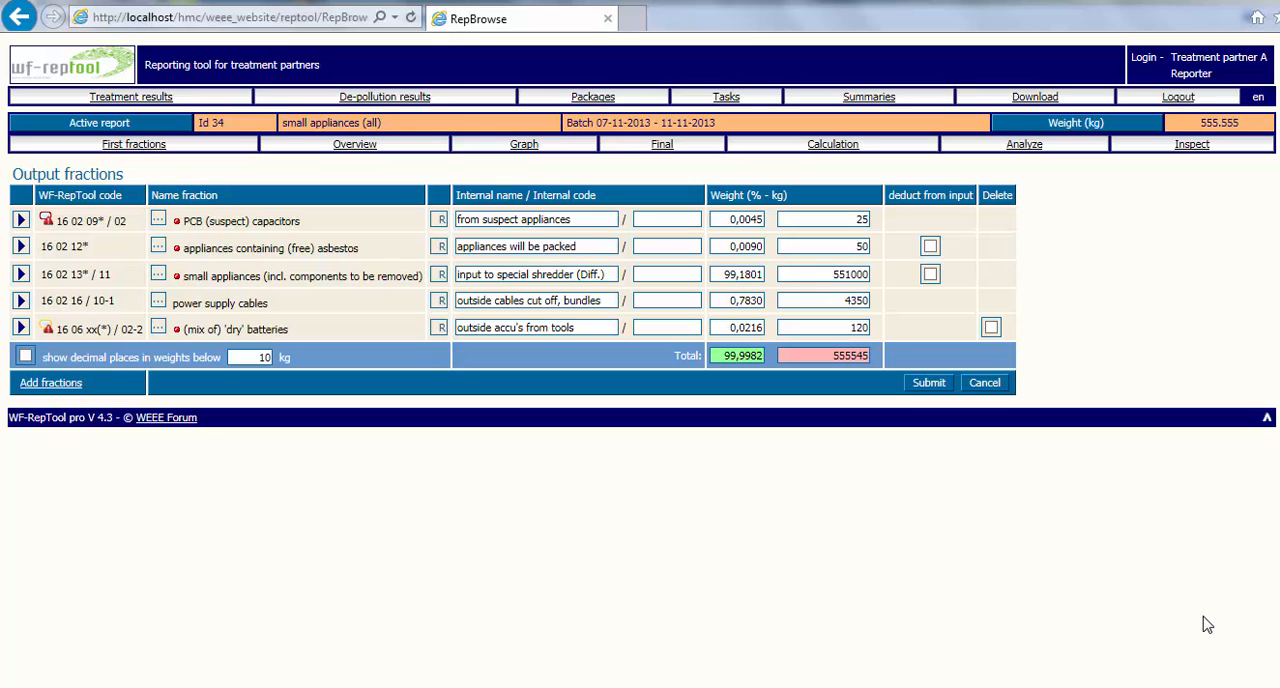
- Set the power supply cables' weight among the first output fractions to 4550 kg, submit, and find that fraction in the overview
left_click(856, 302)
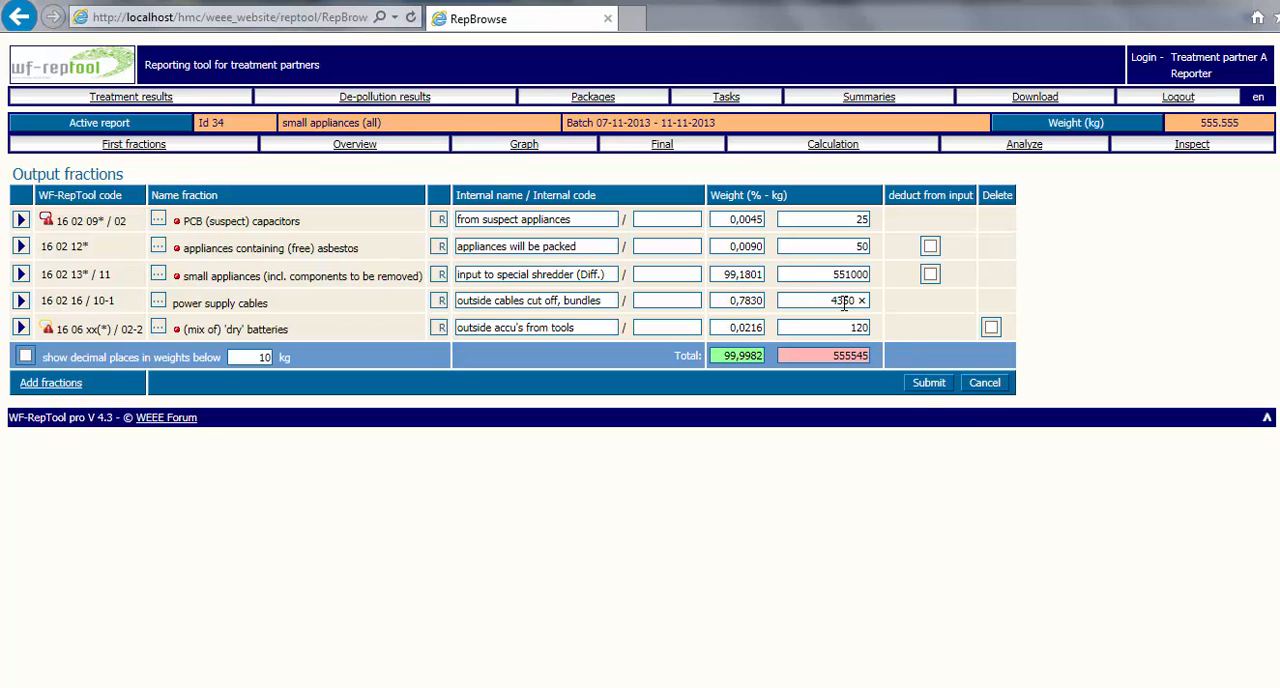
left_click(929, 383)
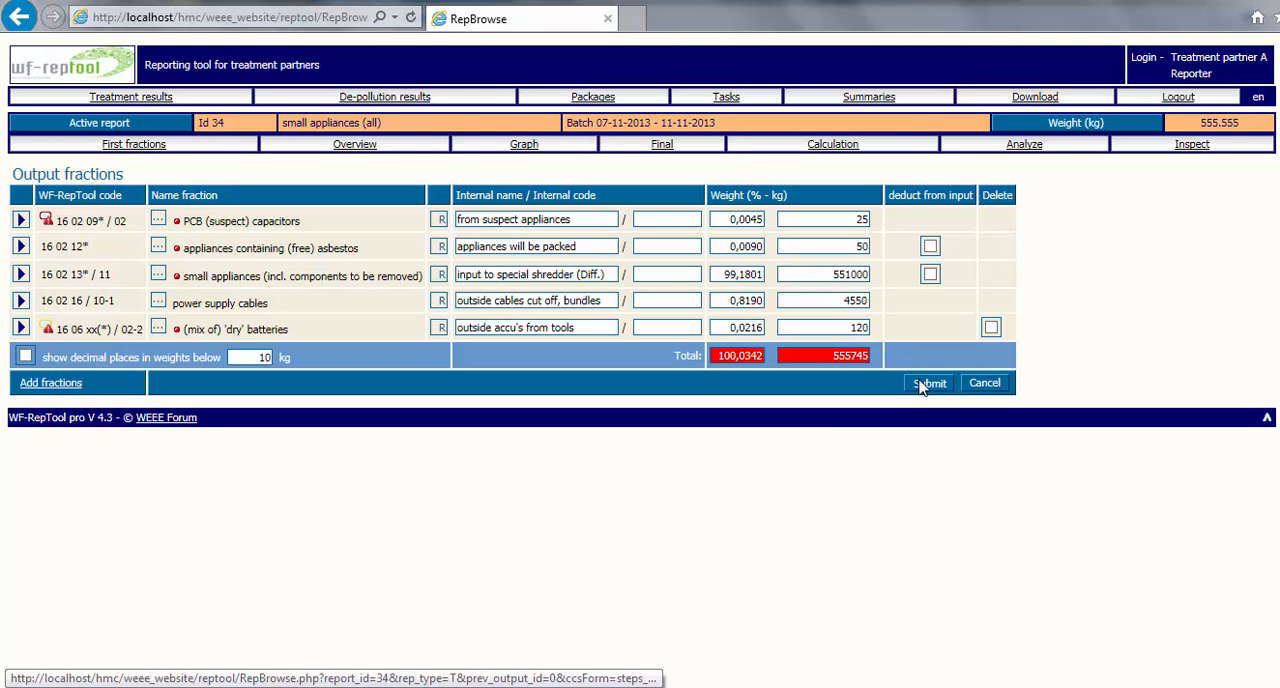
left_click(356, 146)
scroll(640, 360, "down", 4)
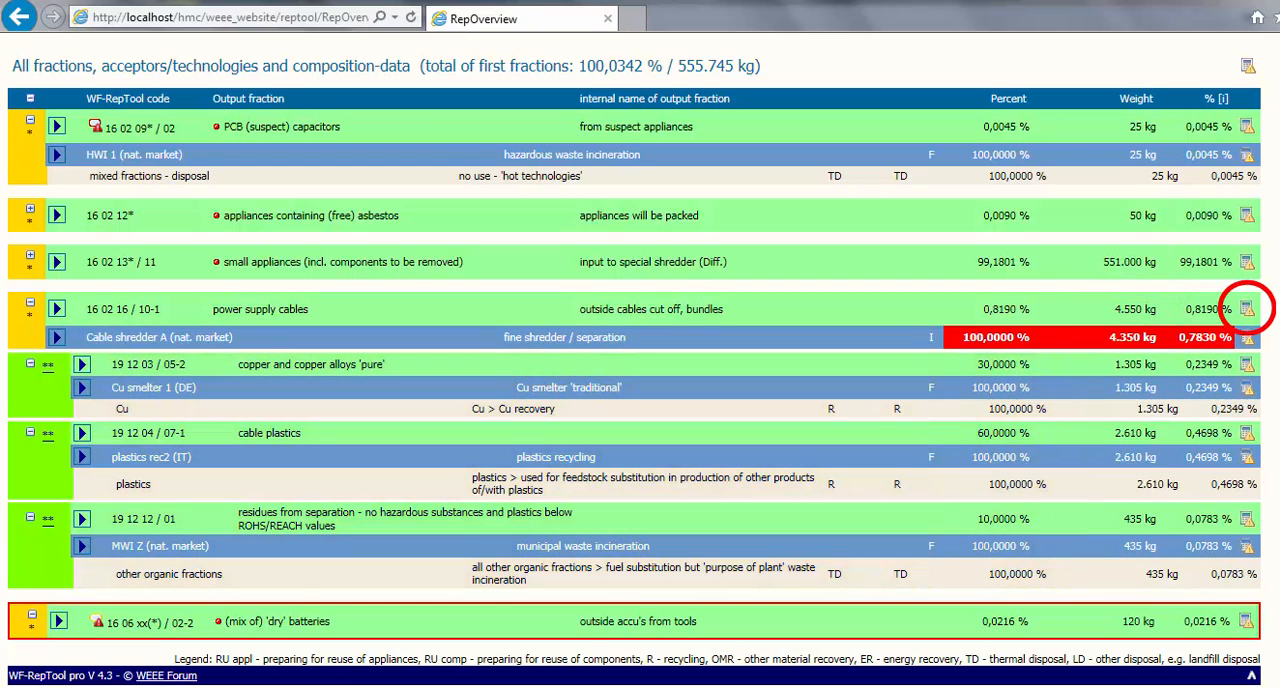
- Automatically recalculate the weights of the power supply cables fraction and its following treatment steps, confirming the recalculation
left_click(1248, 310)
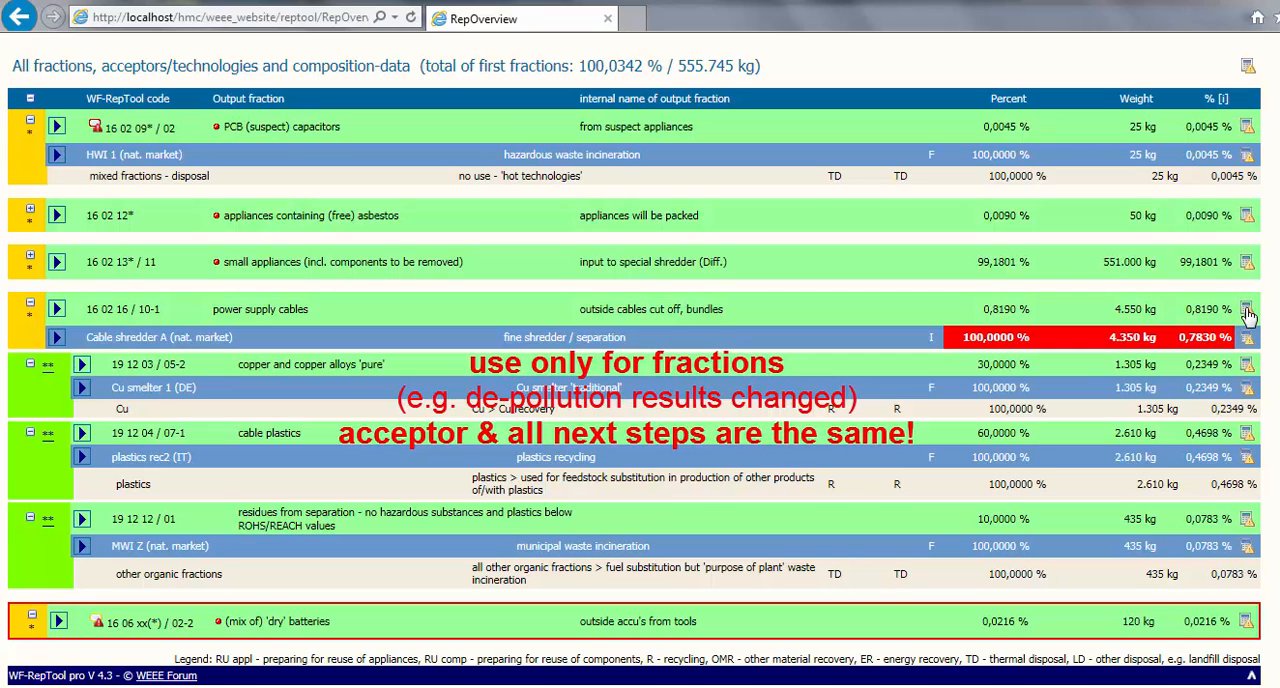
left_click(1248, 314)
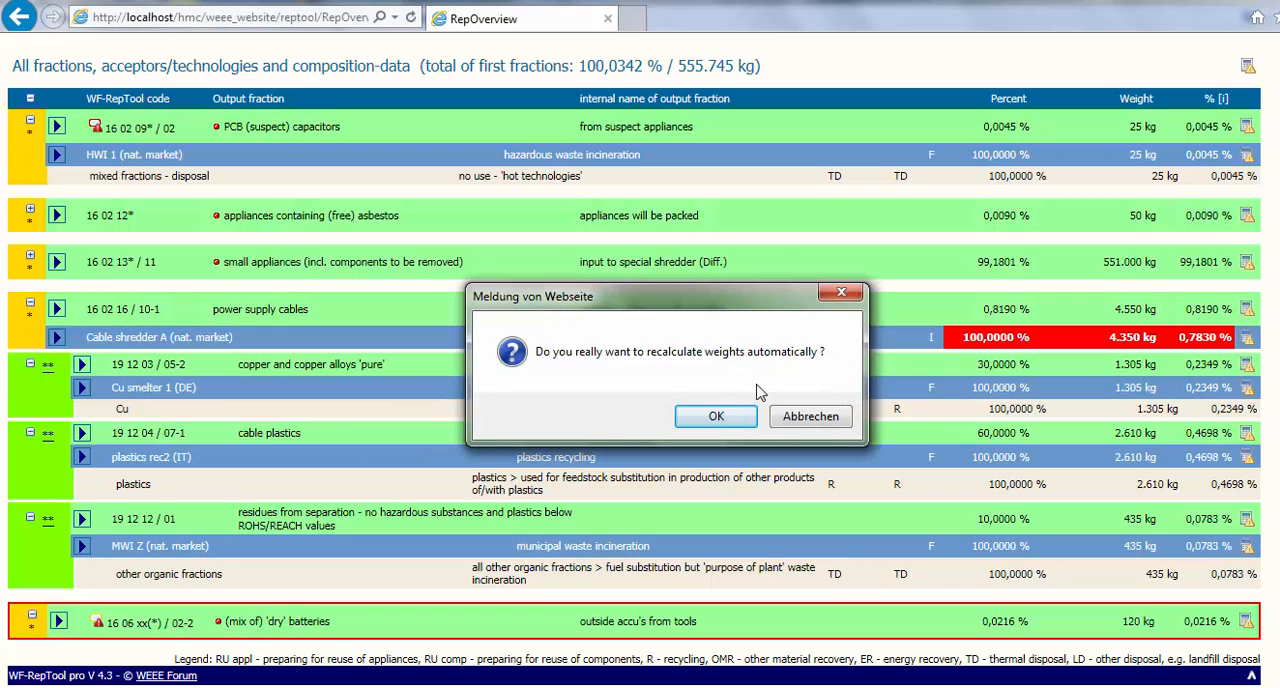
left_click(716, 418)
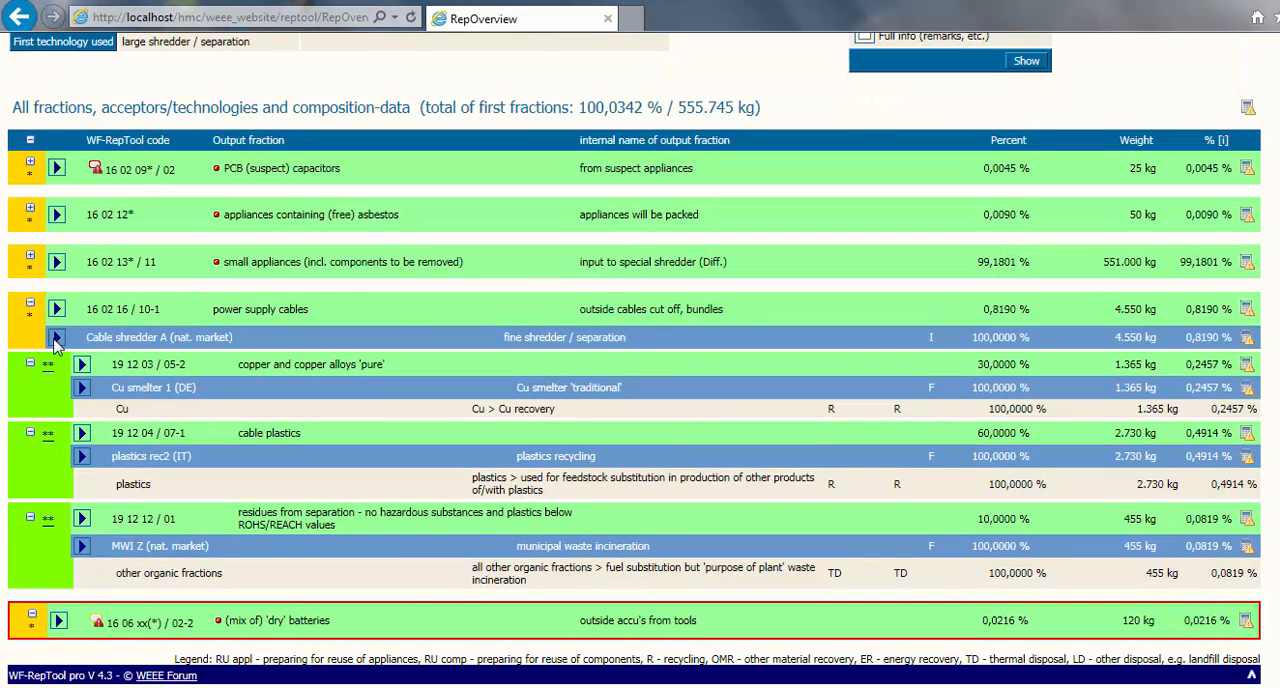
- Collapse and expand the power supply cables branch and all fractions at once to compare the overview's compact and detailed views
left_click(31, 311)
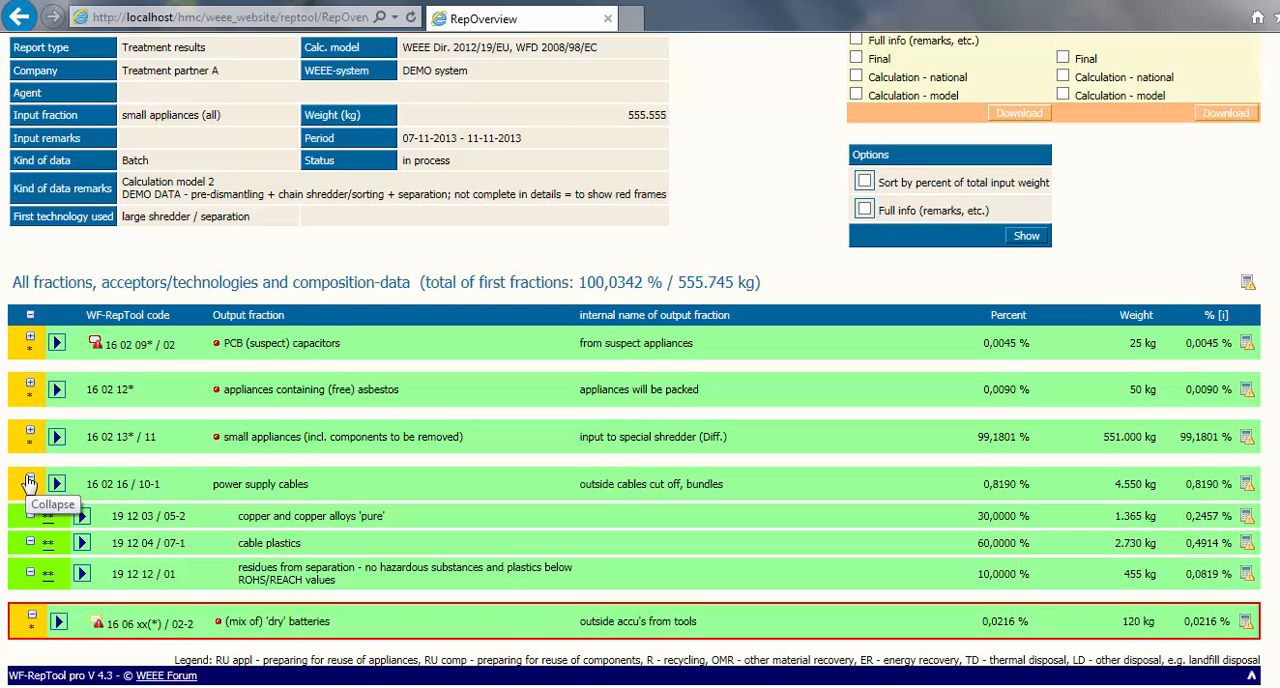
left_click(29, 482)
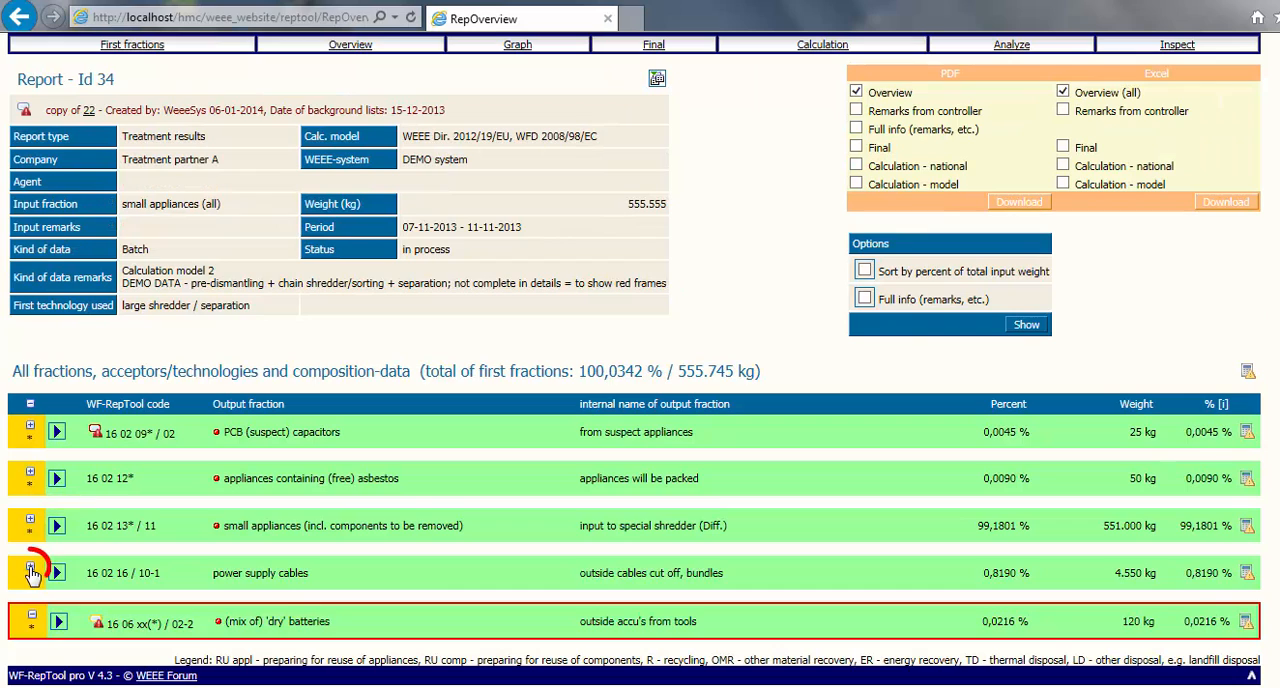
left_click(31, 570)
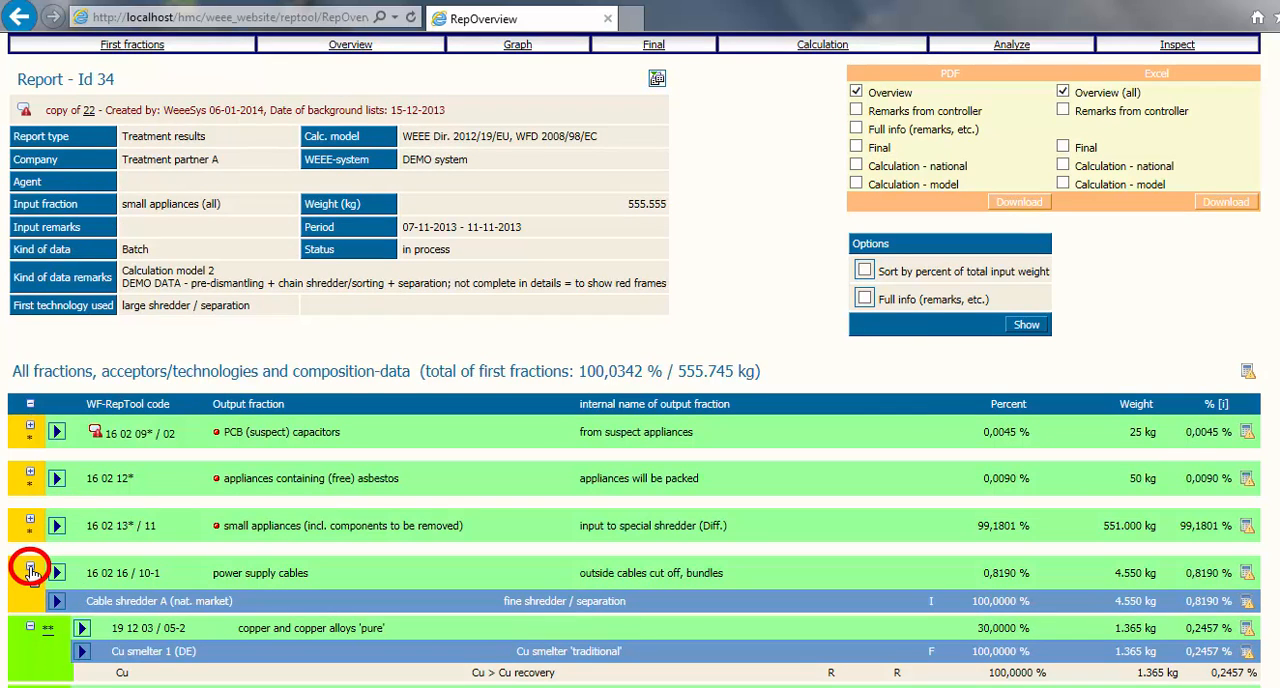
left_click(31, 570)
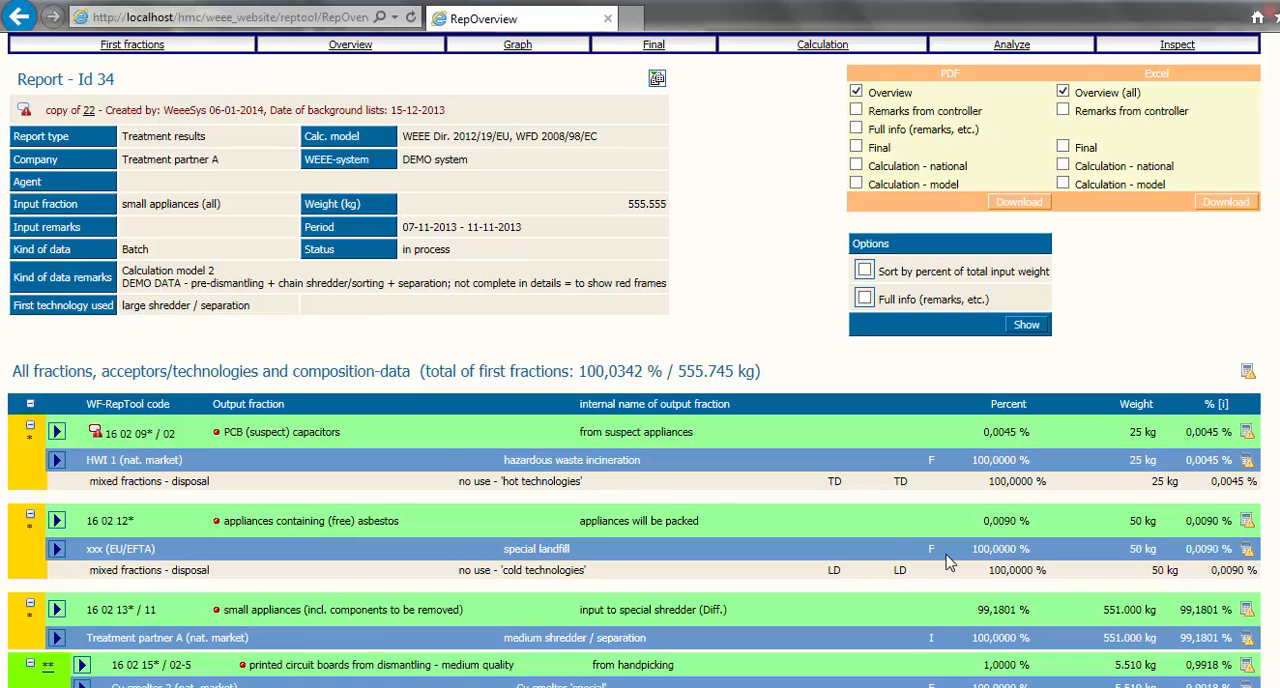
left_click(31, 406)
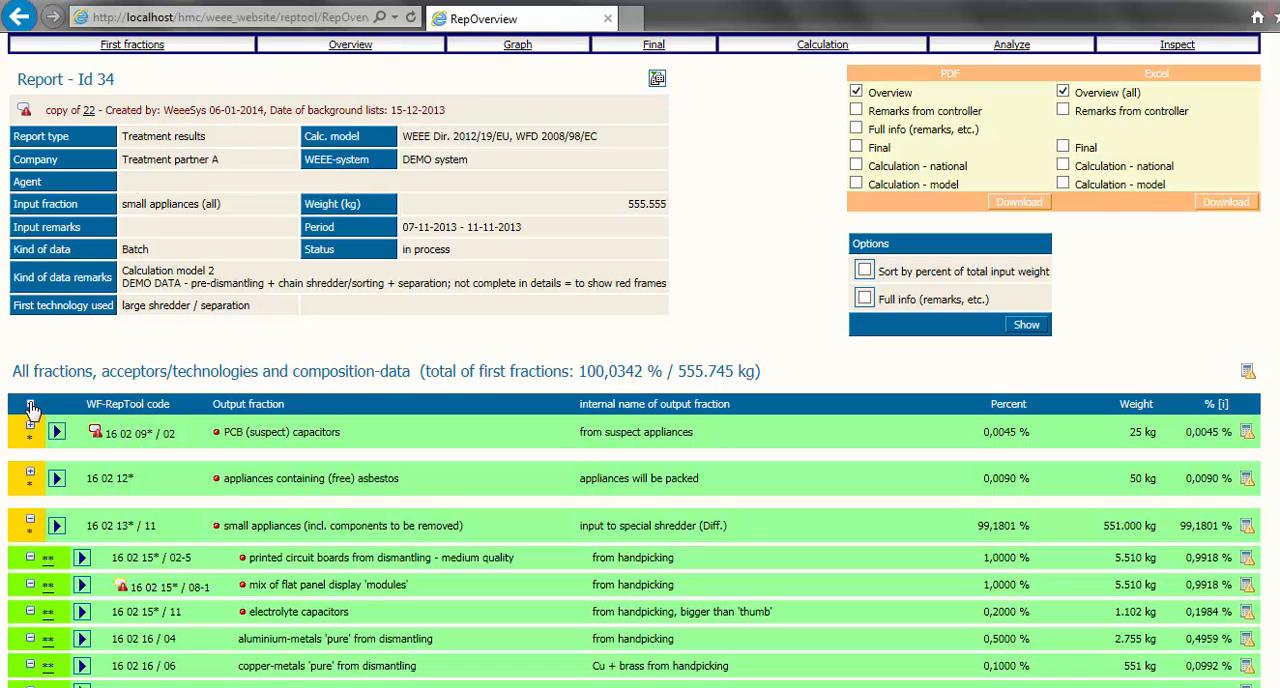
left_click(31, 406)
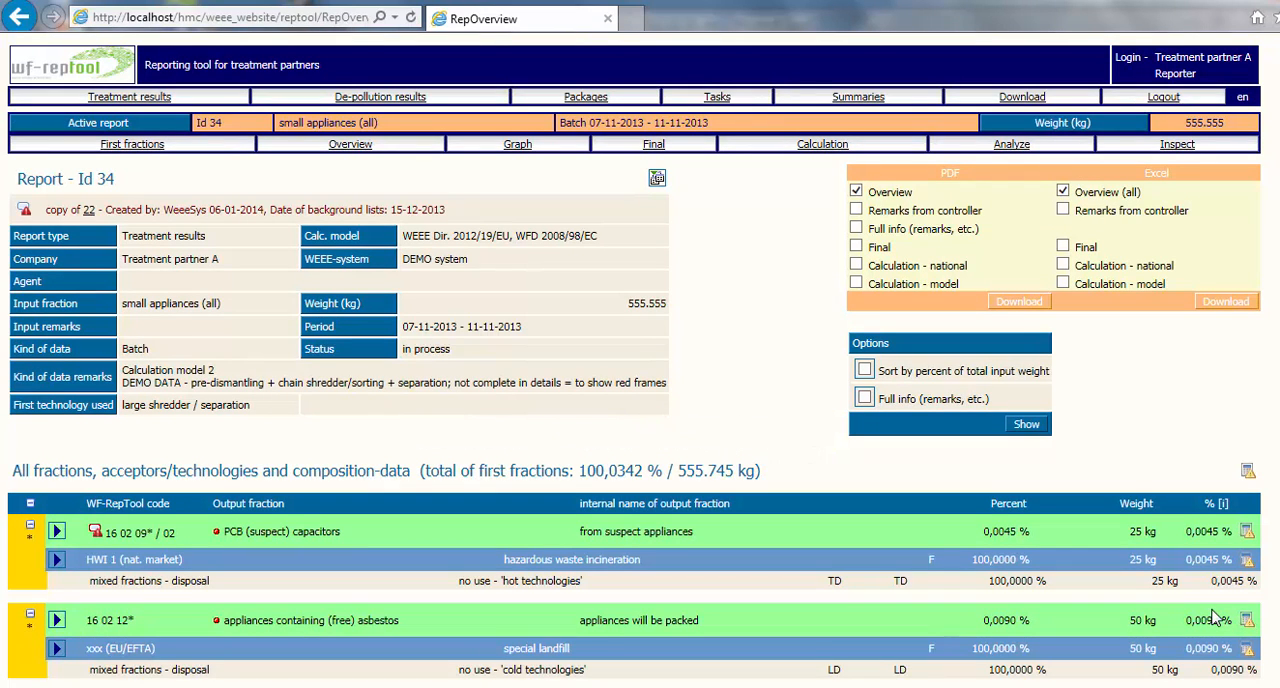
- Inspect report 34 and follow the special landfill's "Other" acceptor warning to the overview and to the acceptor's edit form
left_click(1176, 146)
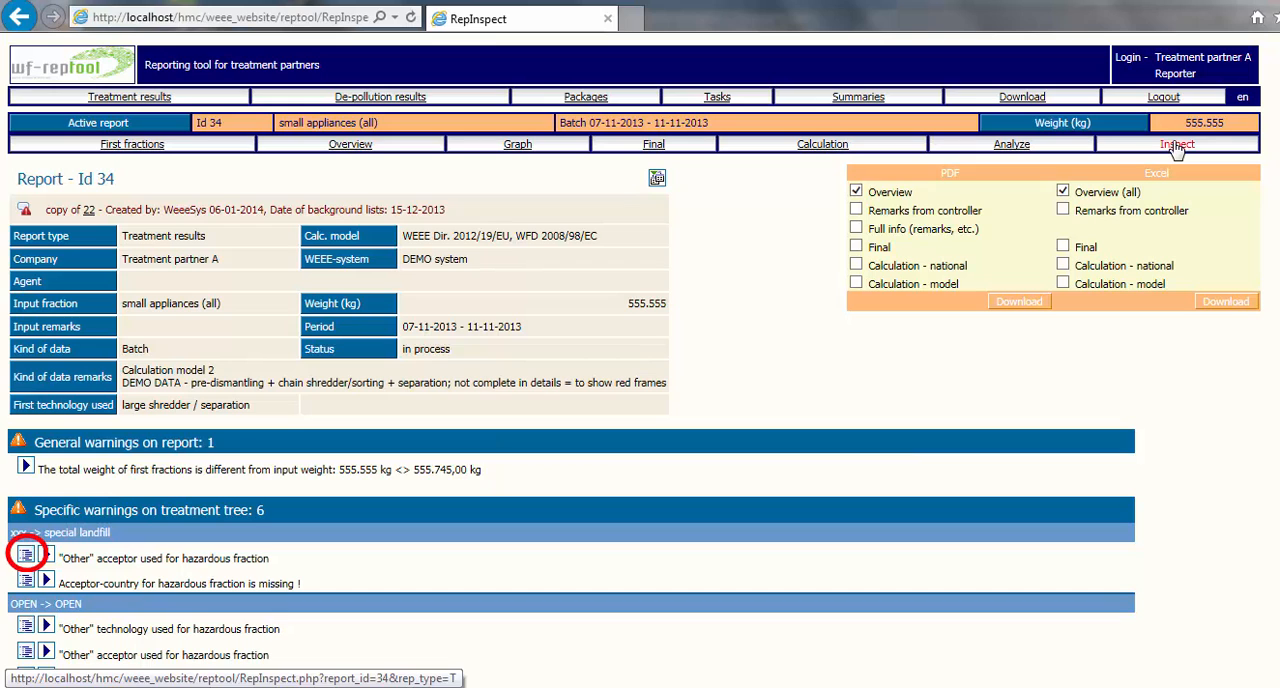
left_click(26, 555)
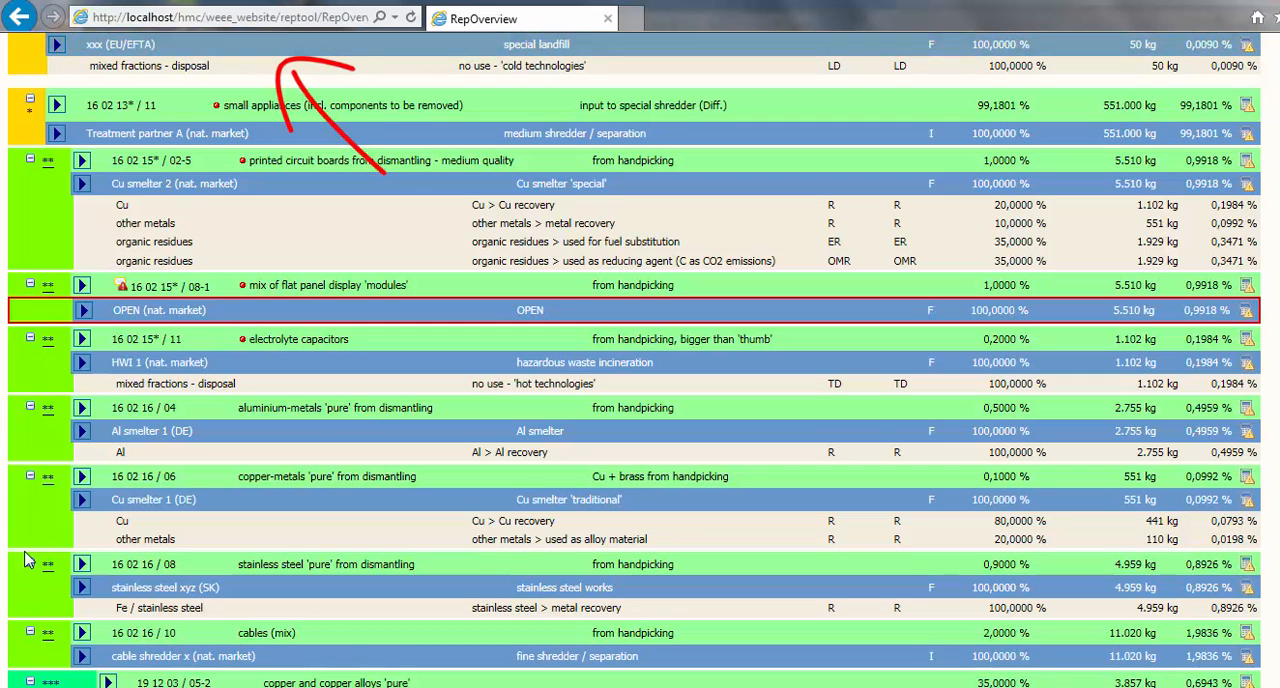
scroll(640, 360, "up", 1)
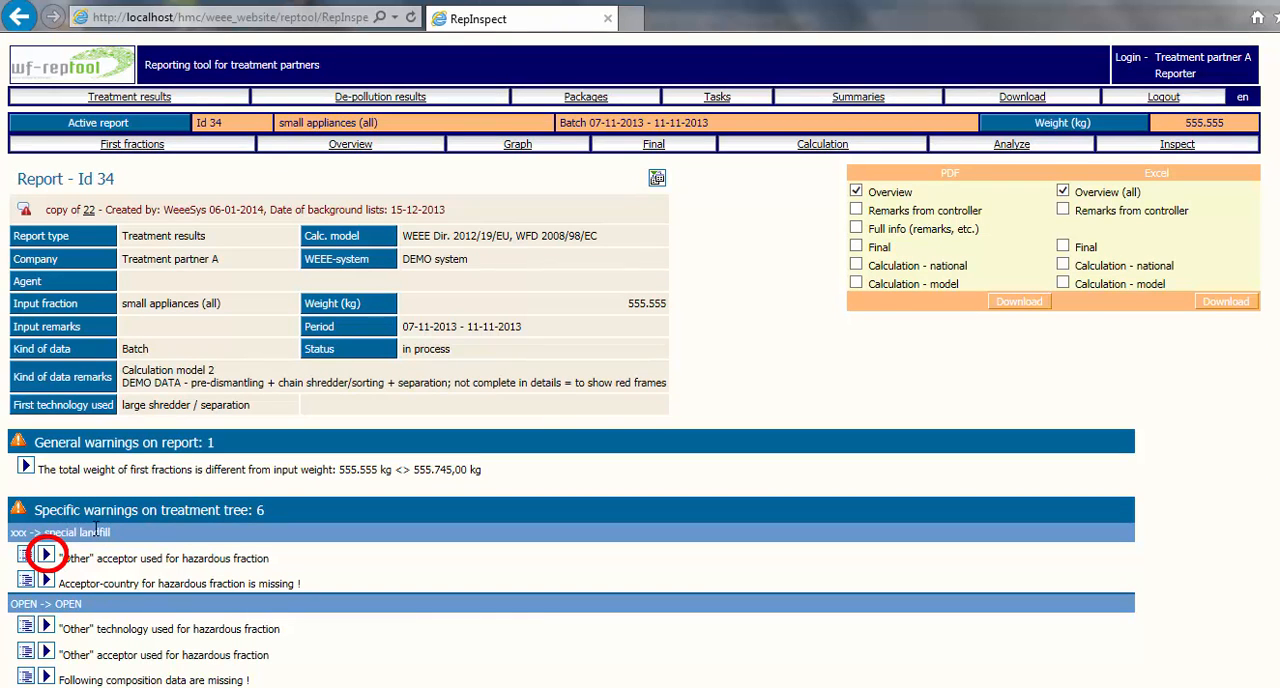
left_click(46, 556)
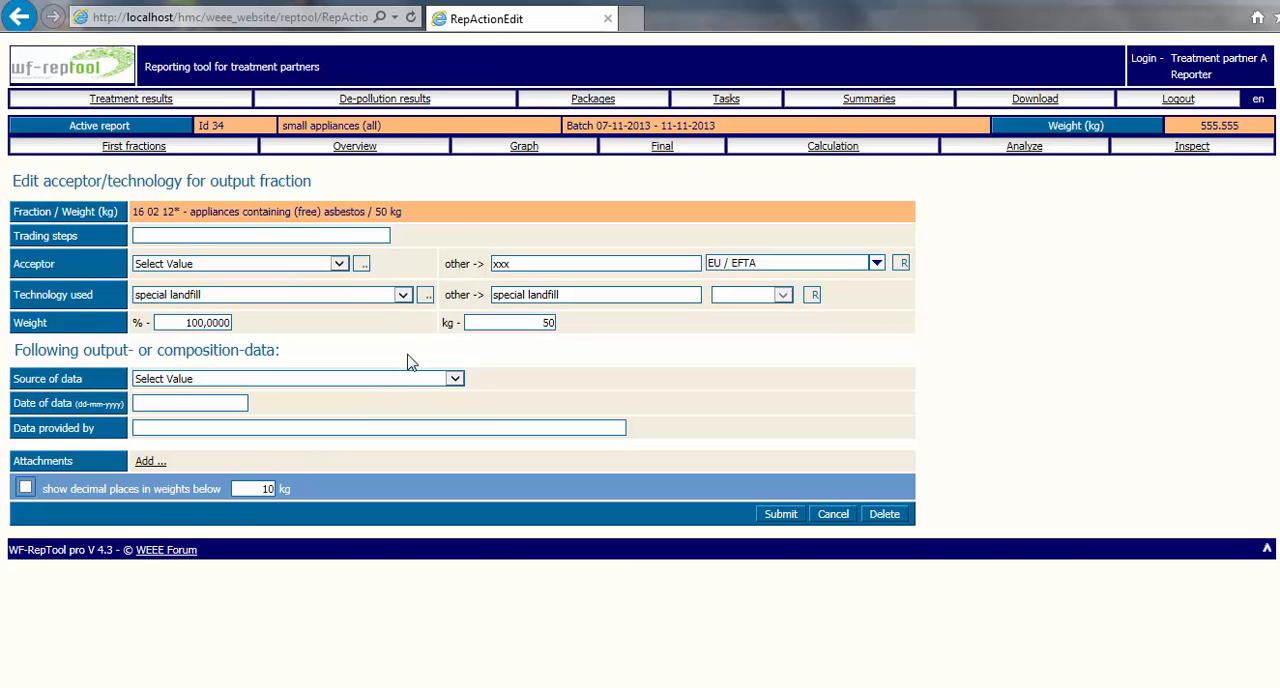
left_click(1187, 151)
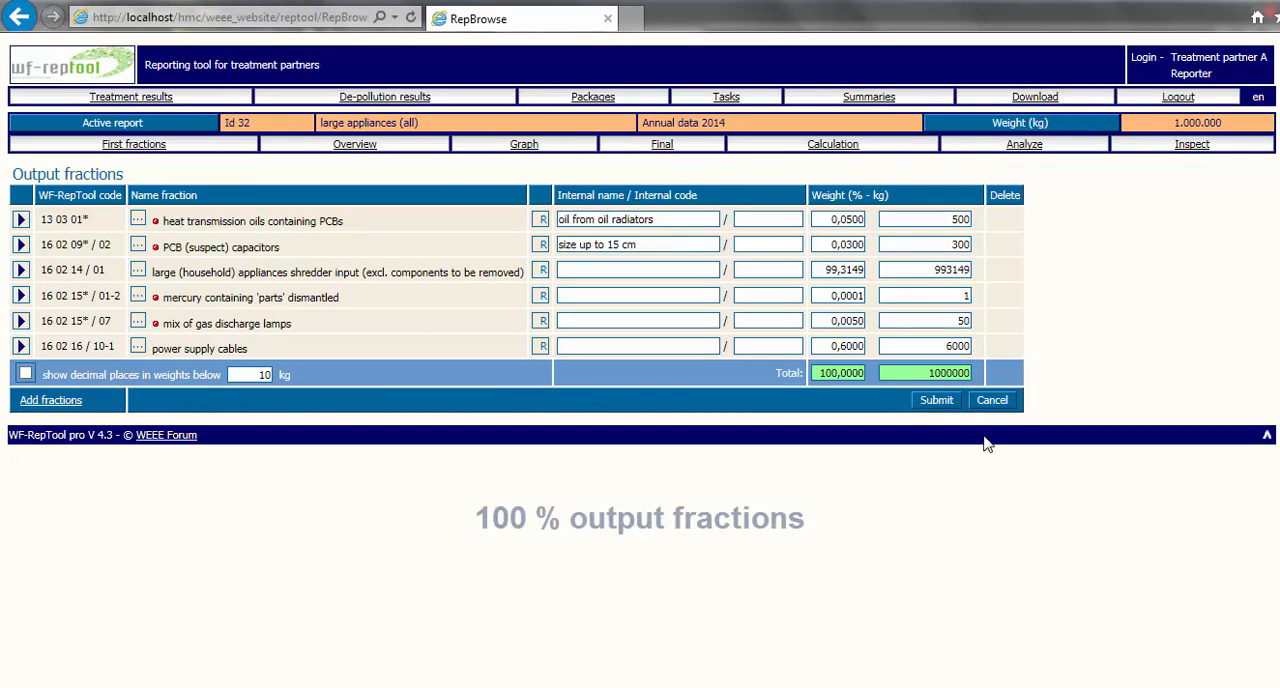
- Check report 32's final fractions total, its complete overview of fractions and acceptors, and its inspection results
left_click(660, 146)
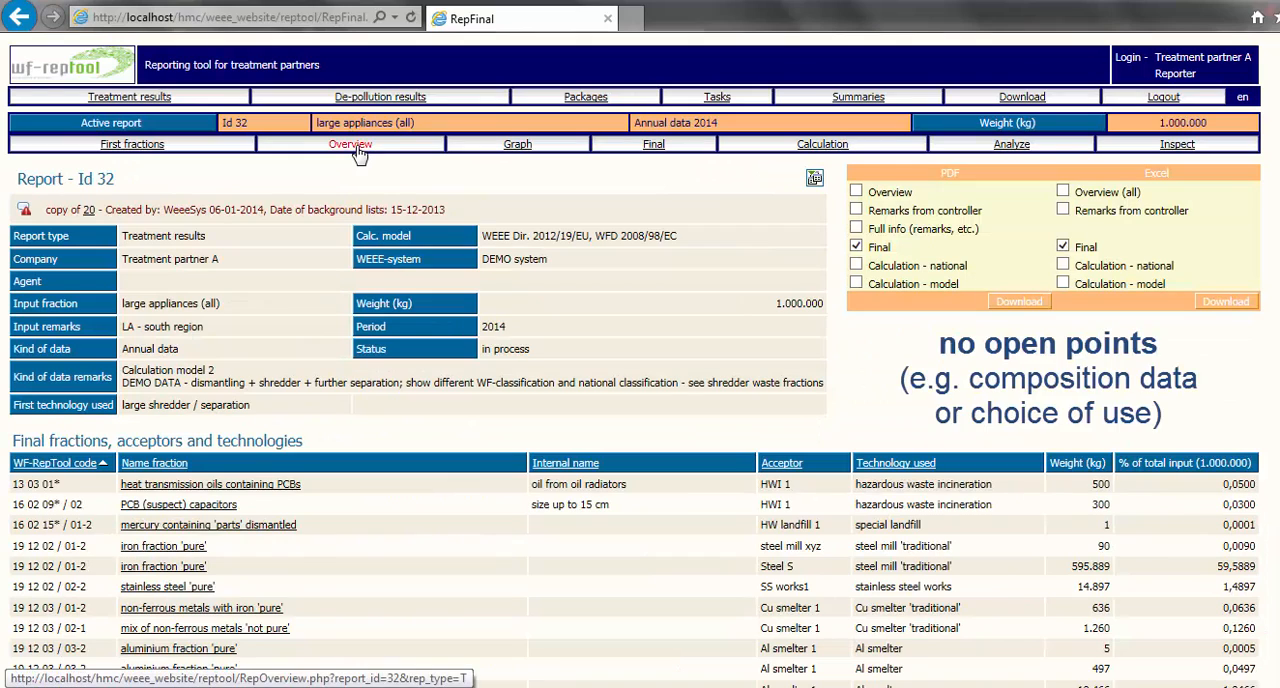
left_click(355, 146)
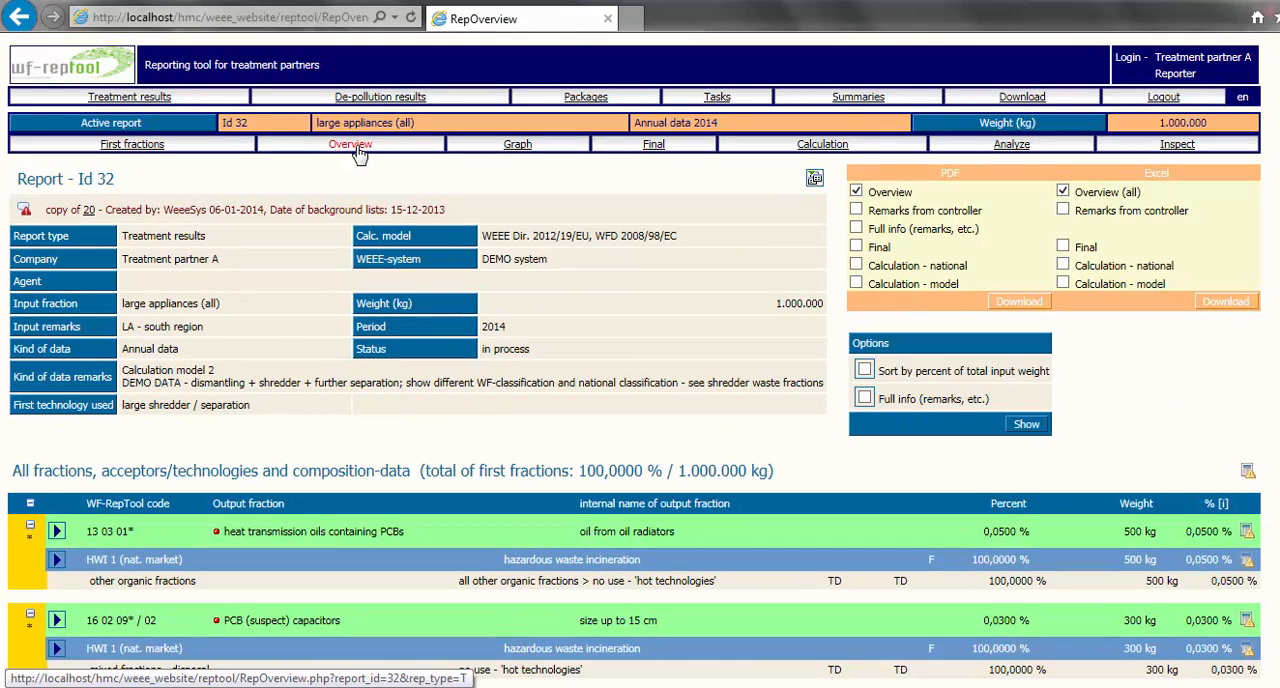
scroll(640, 400, "down", 15)
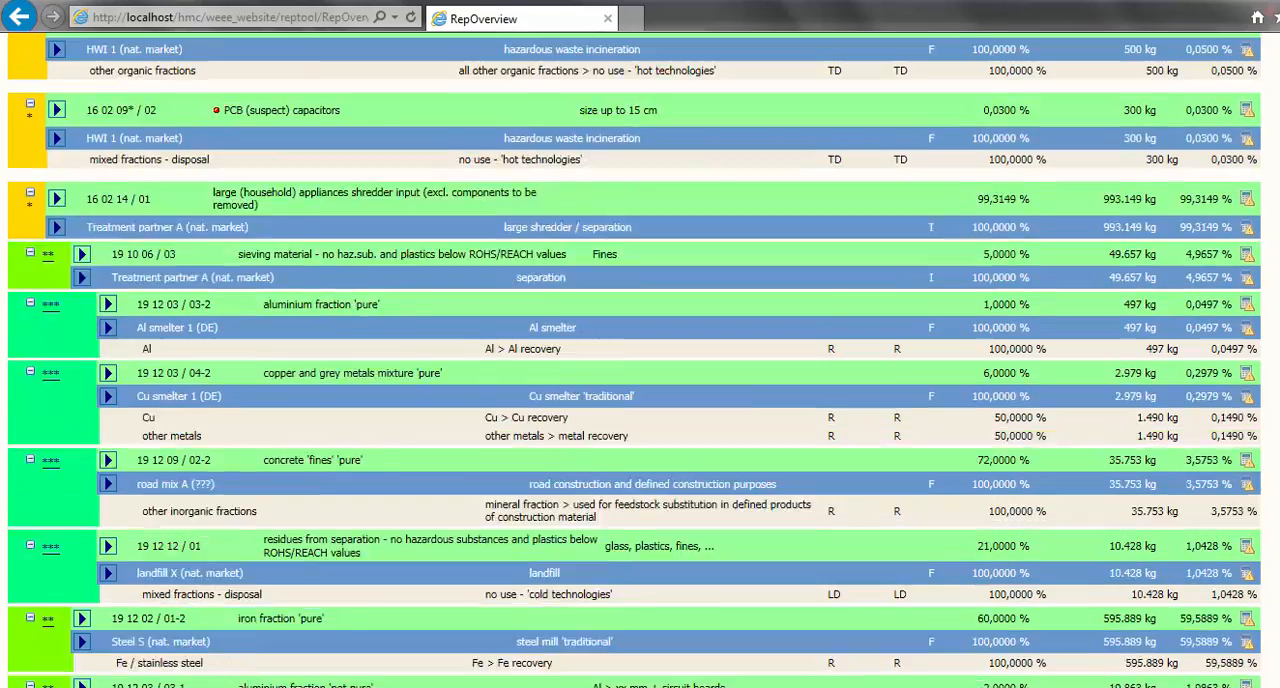
scroll(640, 360, "down", 20)
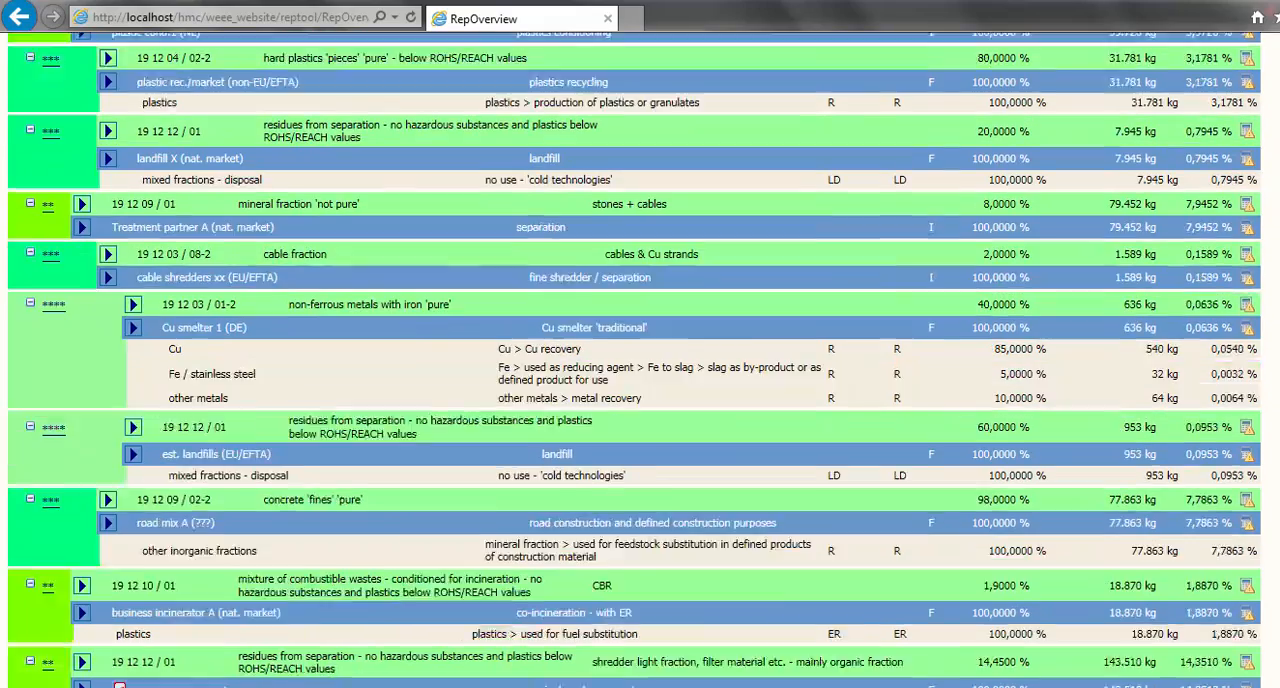
scroll(1260, 67, "up", 20)
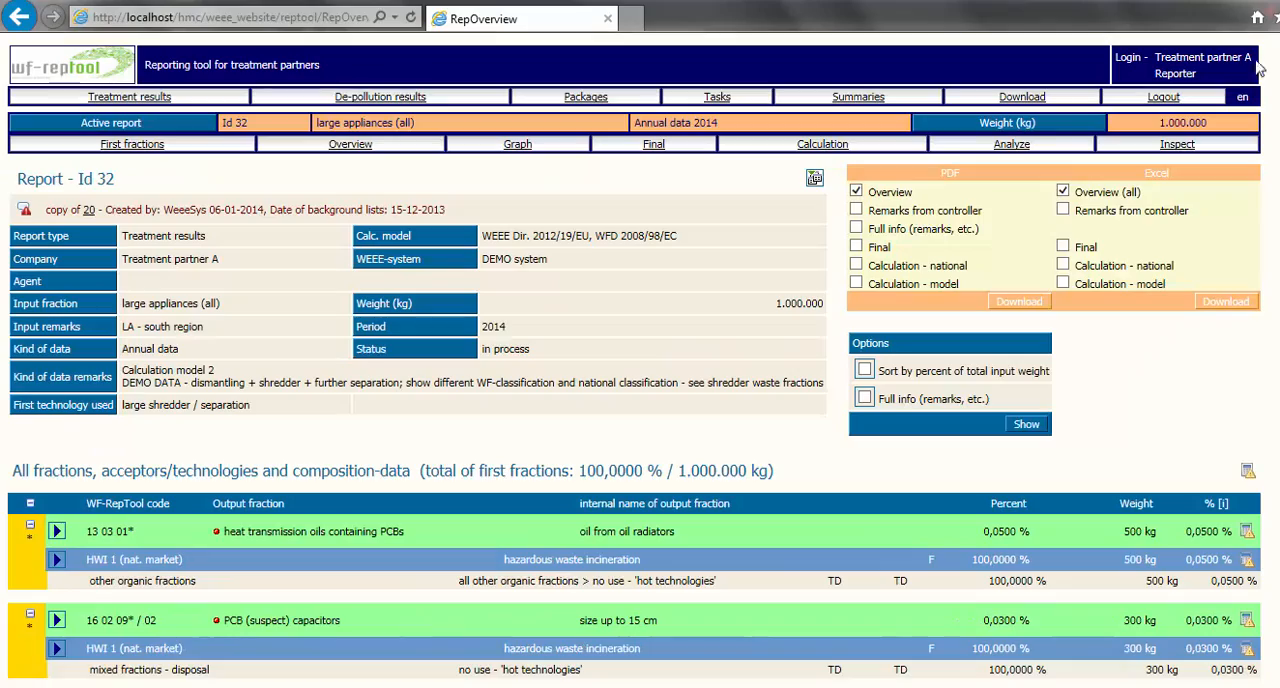
left_click(1177, 145)
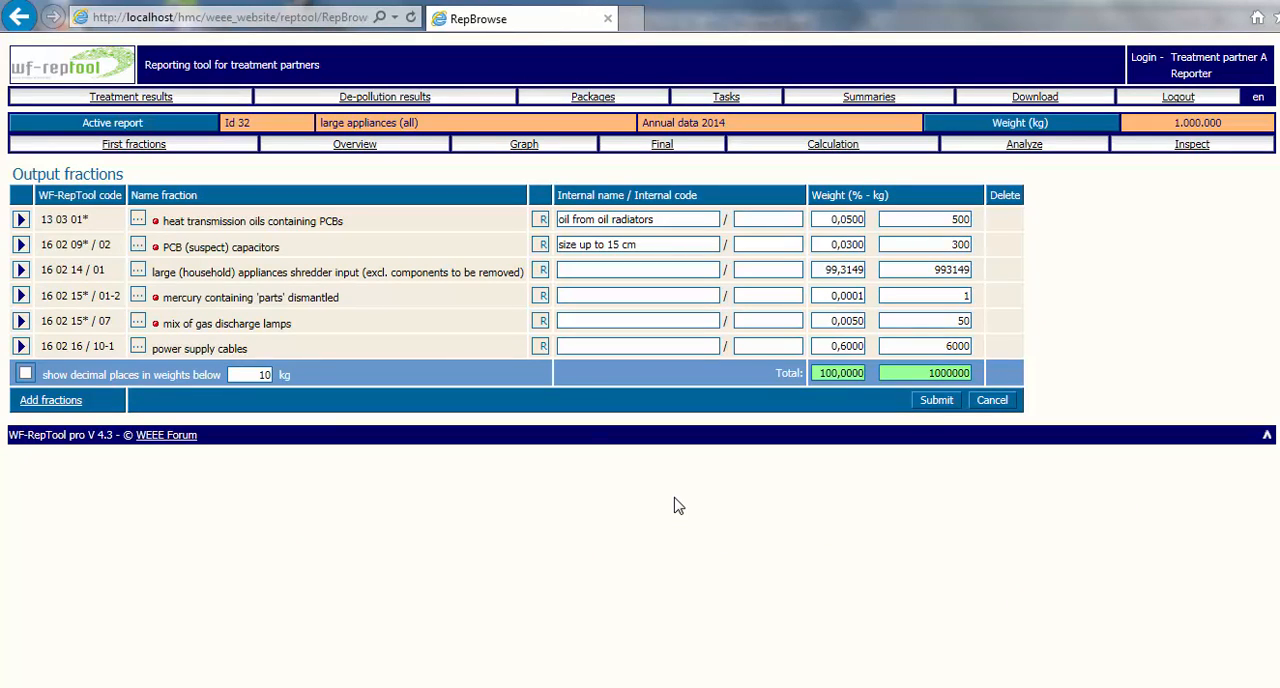
- Open report 32 for large appliances for editing from the treatment results, set its status to done, and submit
left_click(140, 97)
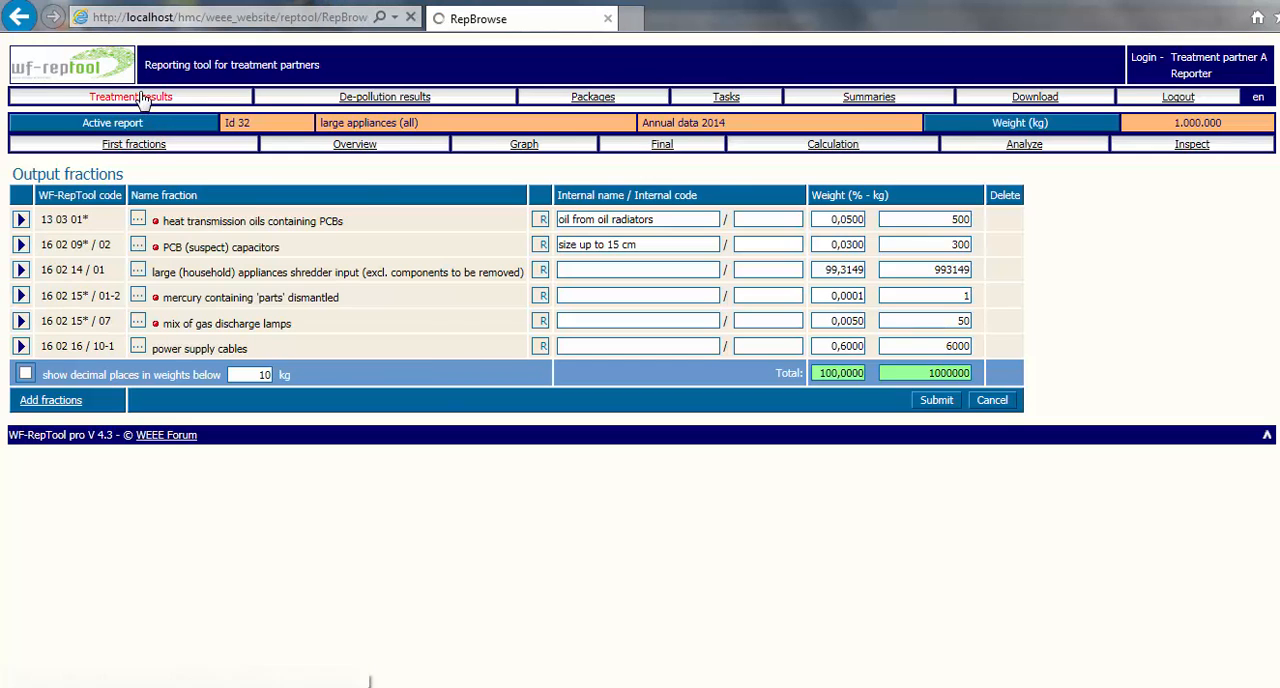
left_click(44, 449)
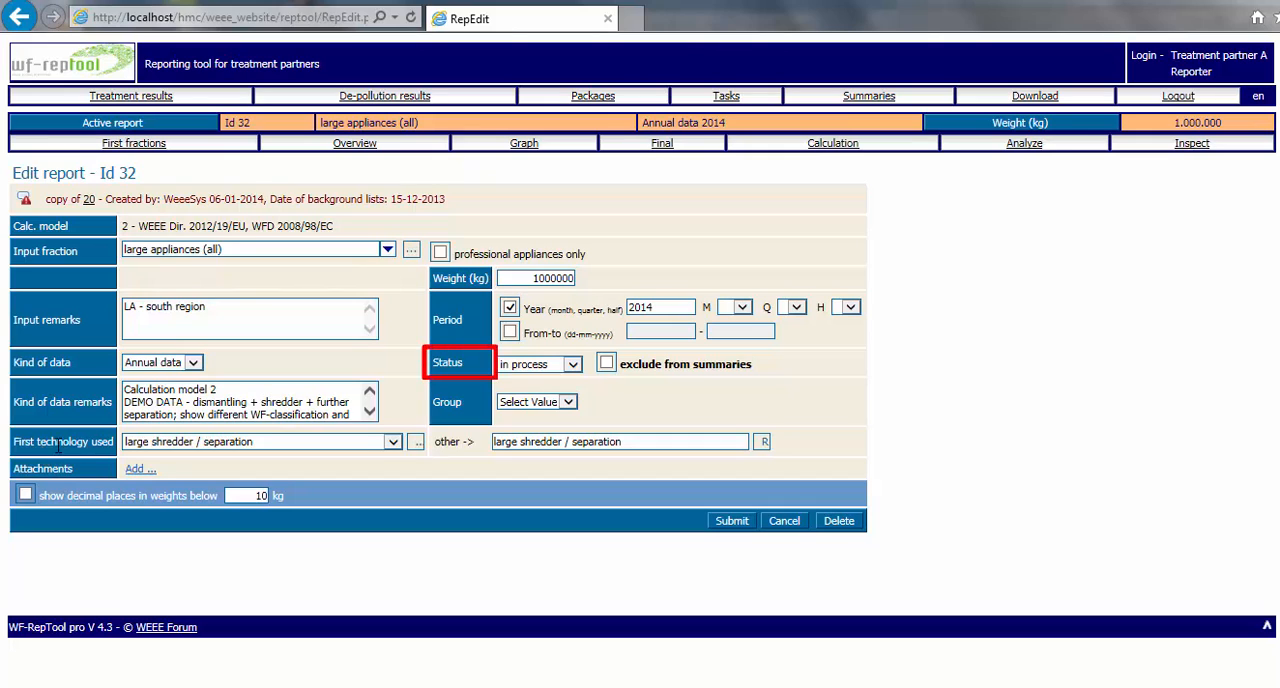
left_click(572, 364)
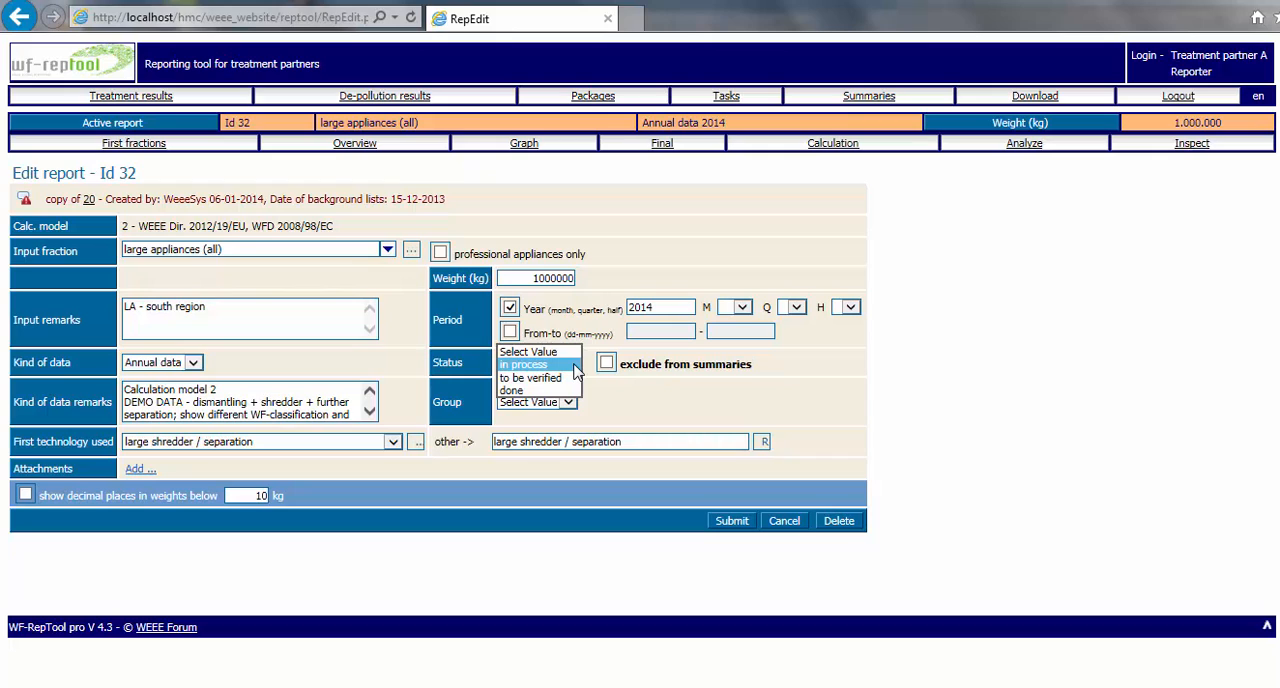
left_click(565, 390)
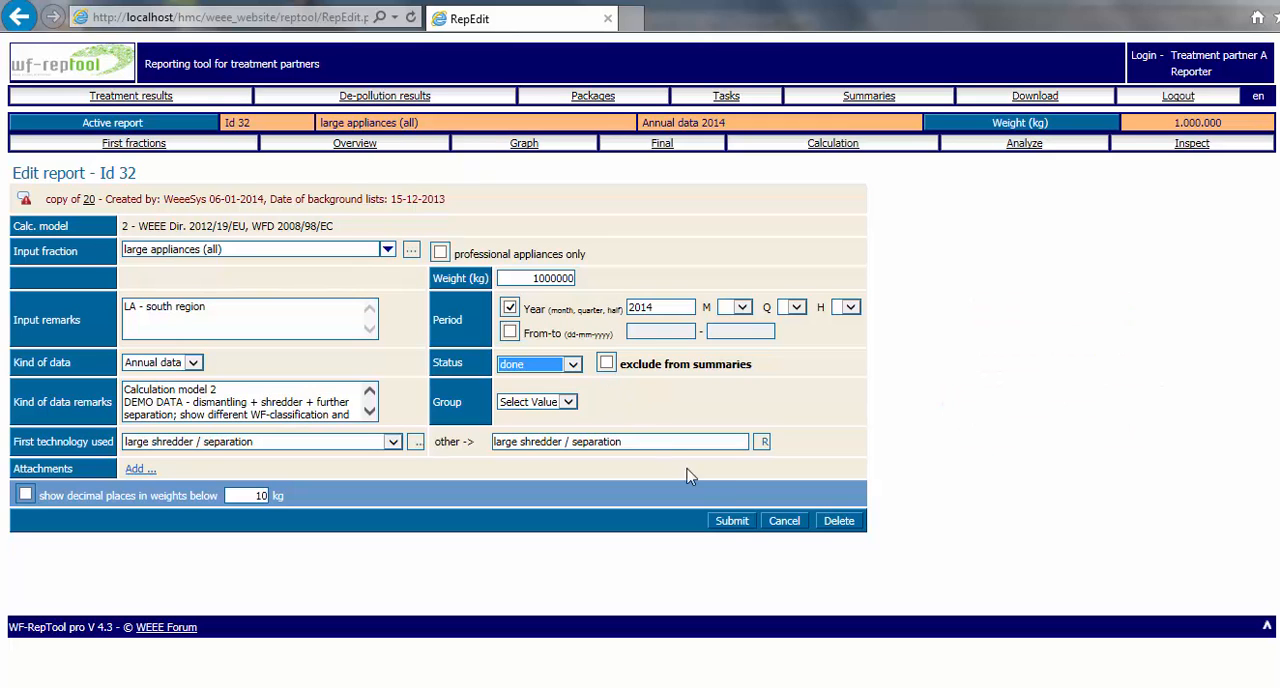
left_click(731, 521)
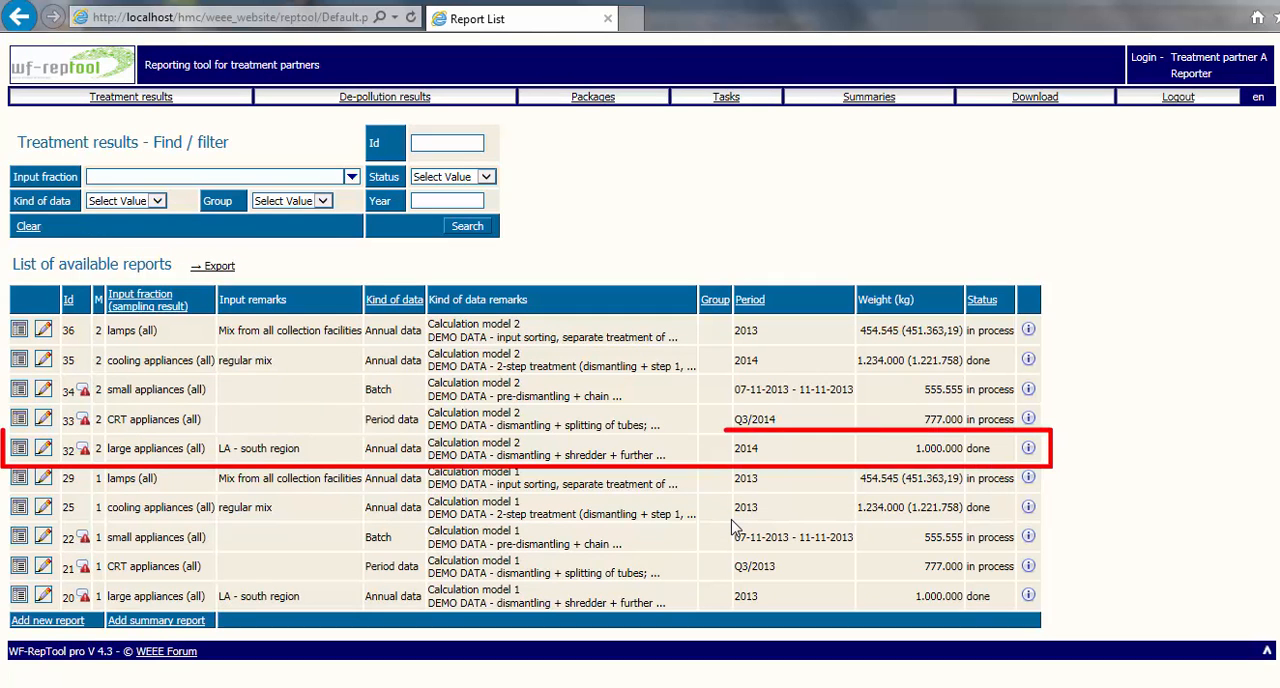